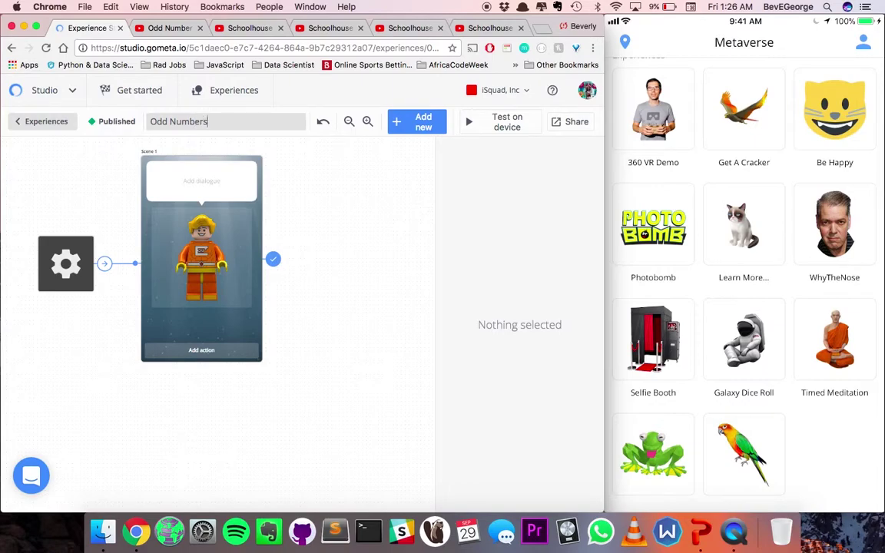
Write Scene 1's dialogue: "Hey guys! I'm really excited about todays lesson. We will learning about odd numbers. Do you know what an odd number is?".
left_click(230, 175)
type("Hey guys! I'm really ex")
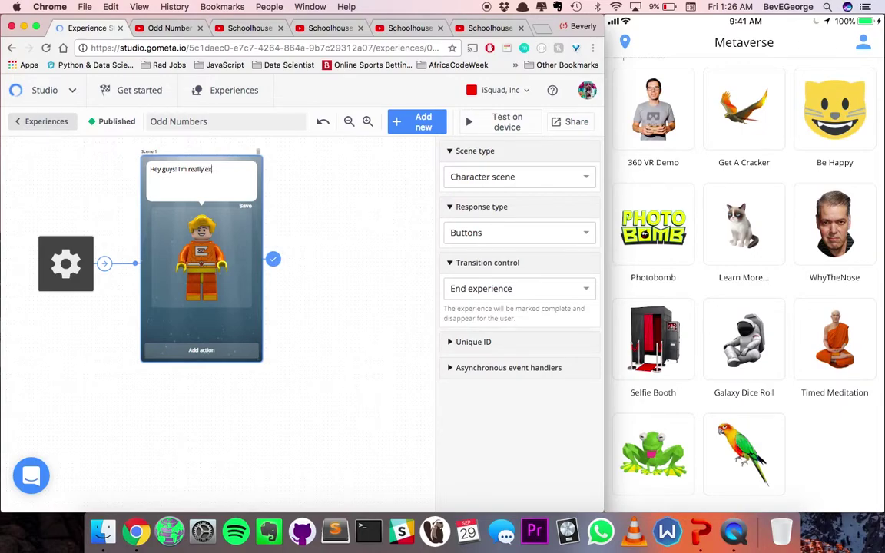
type("cited about todays lesson. We will")
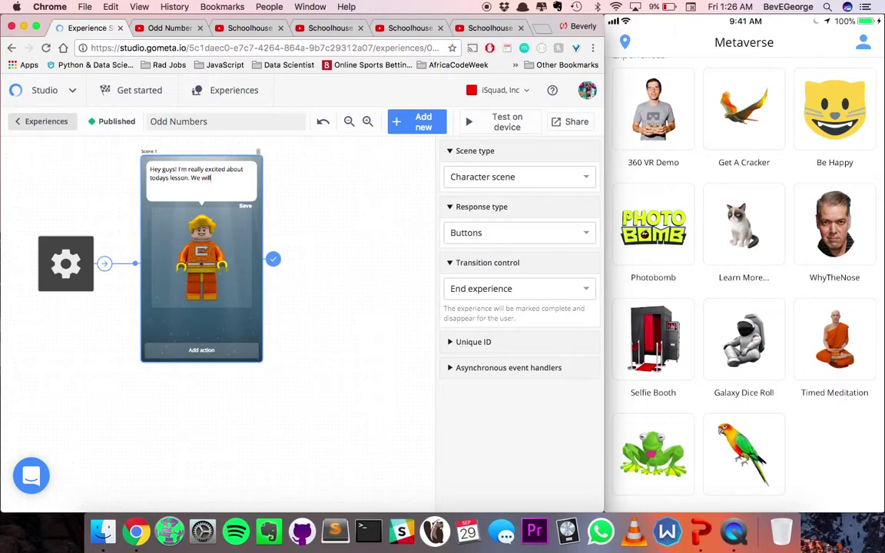
type("earning about odd numbers. Do you kow")
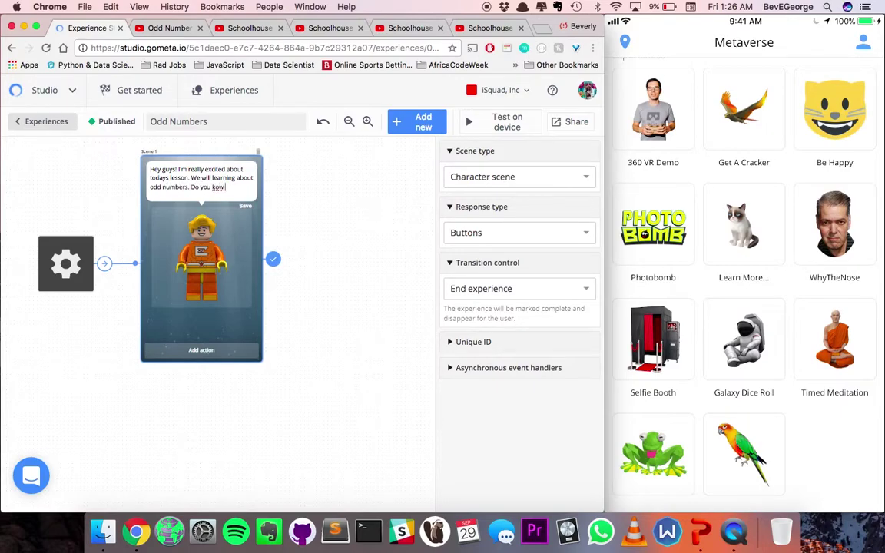
key("BackSpace")
key("BackSpace")
type("now what an odd number is?")
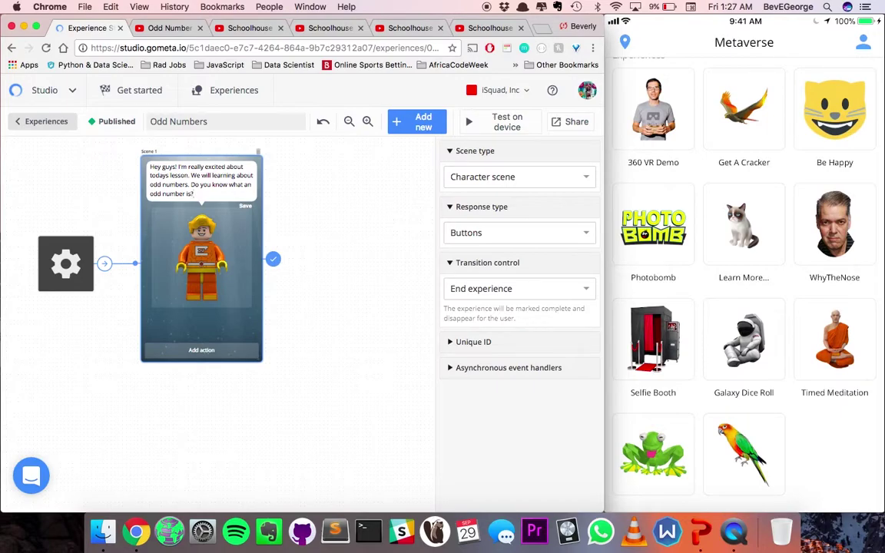
Add a Youtube scene to the Odd Numbers experience as the second scene.
left_click(170, 28)
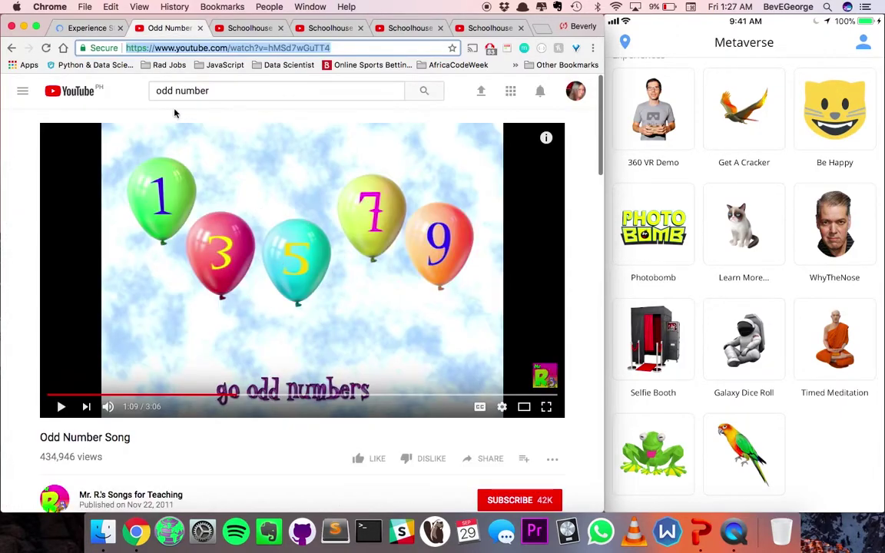
left_click(89, 31)
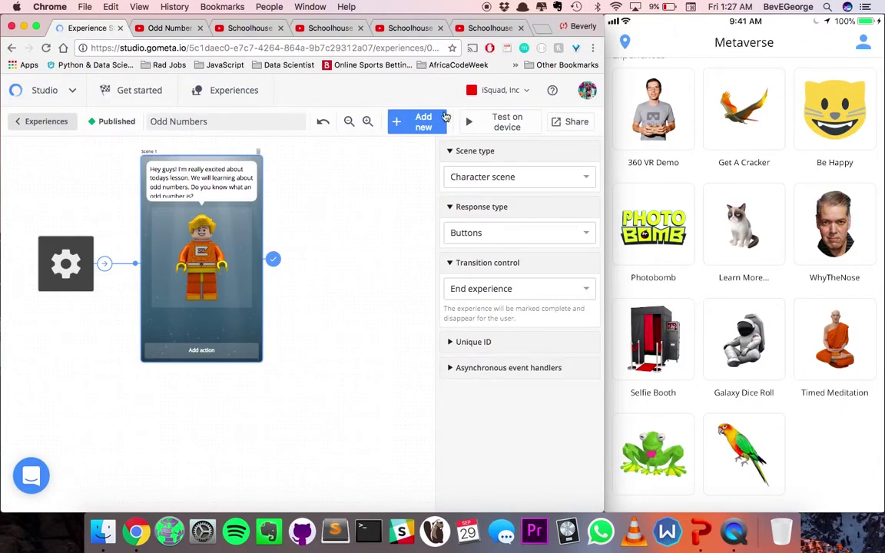
left_click(423, 123)
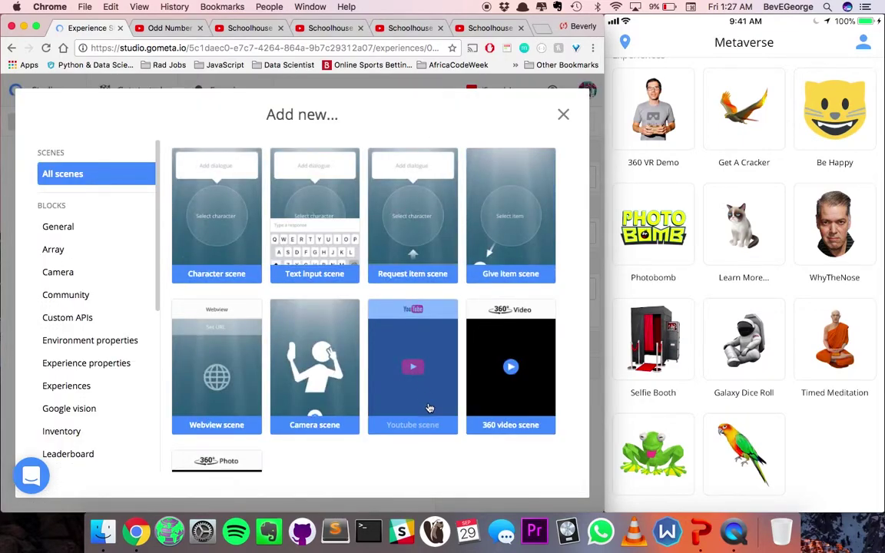
left_click(399, 319)
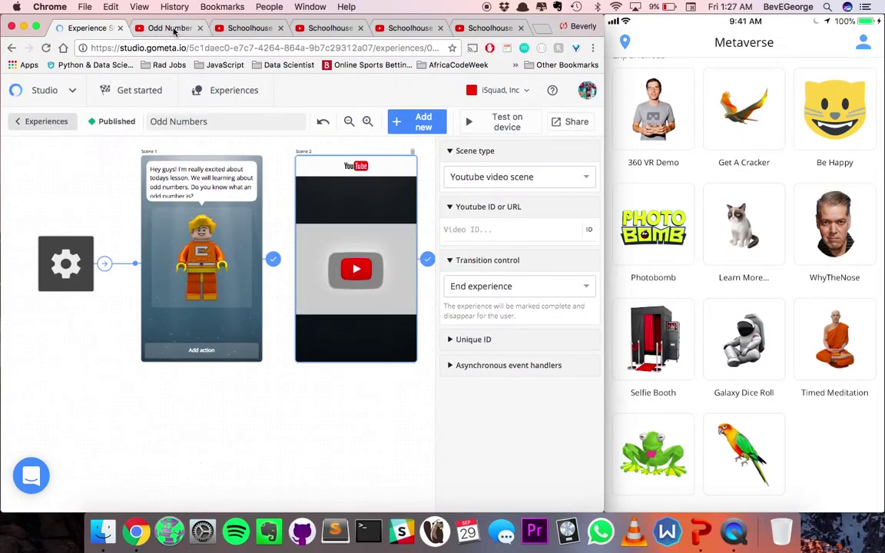
Set the Youtube scene's video to the Odd Number Song, using the URL copied from its open YouTube page.
left_click(175, 28)
key("super+c")
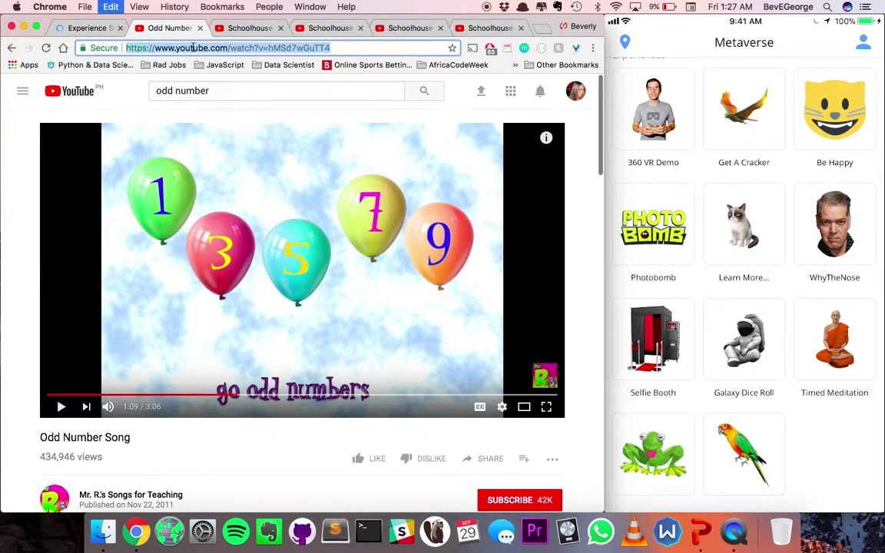
left_click(91, 30)
left_click(502, 230)
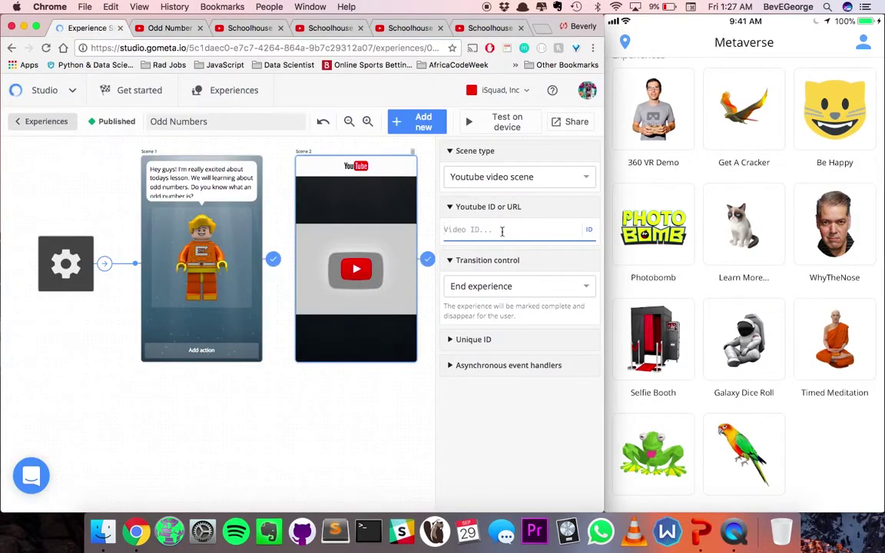
key("super+v")
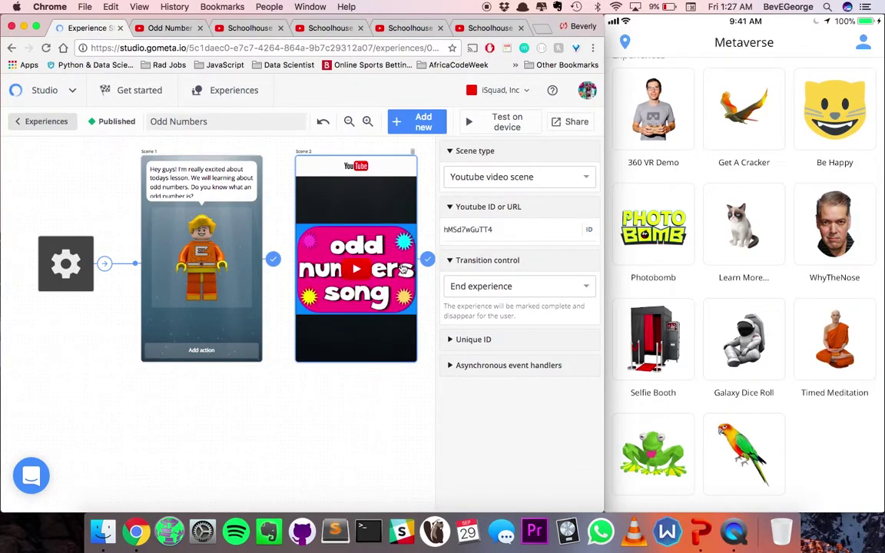
Add an action labelled "Next" to Scene 1 and make it transition to Scene 2.
left_click(275, 262)
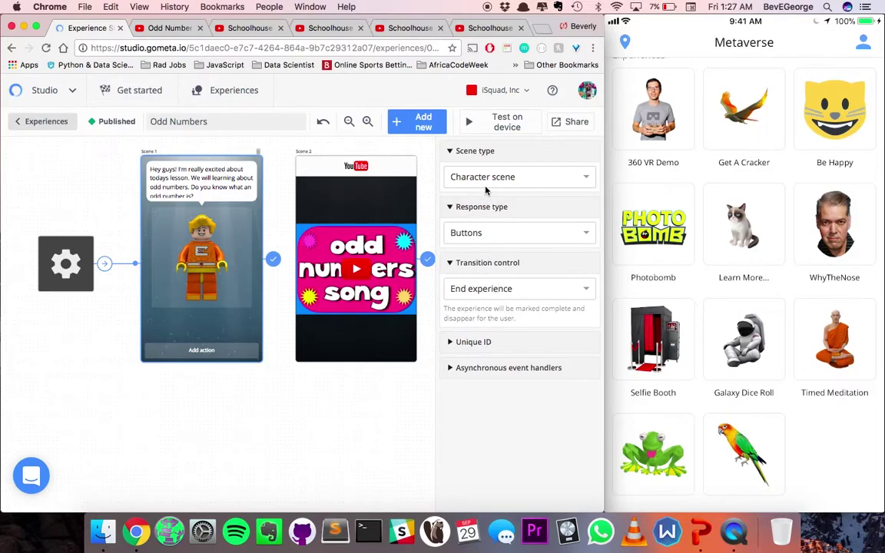
left_click(245, 352)
type("Next")
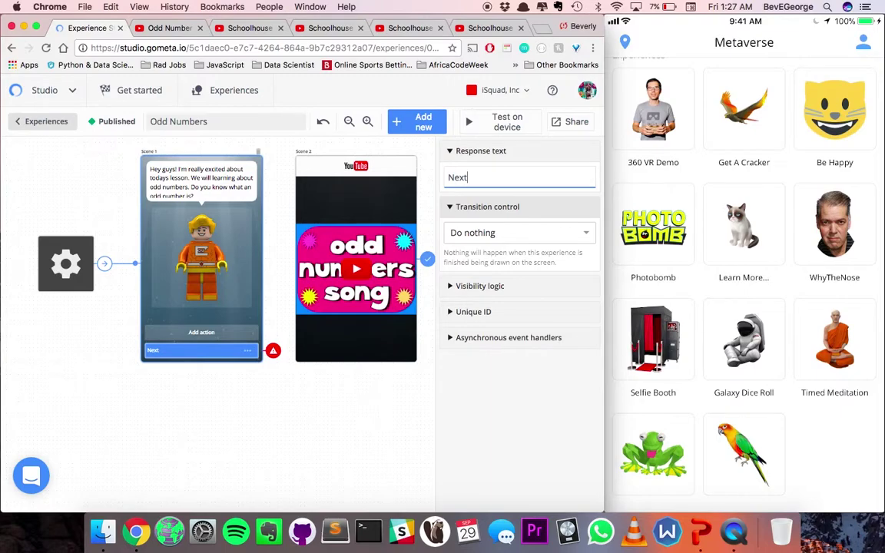
left_click(512, 240)
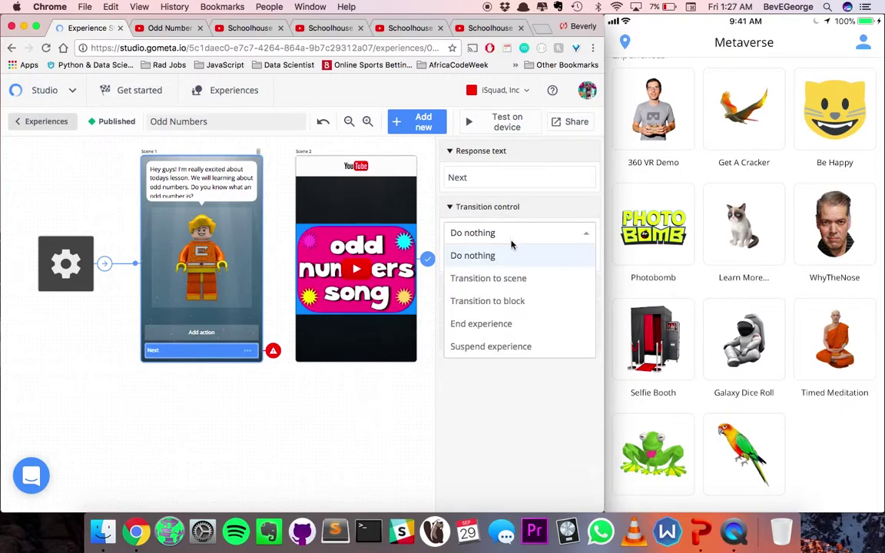
left_click(502, 280)
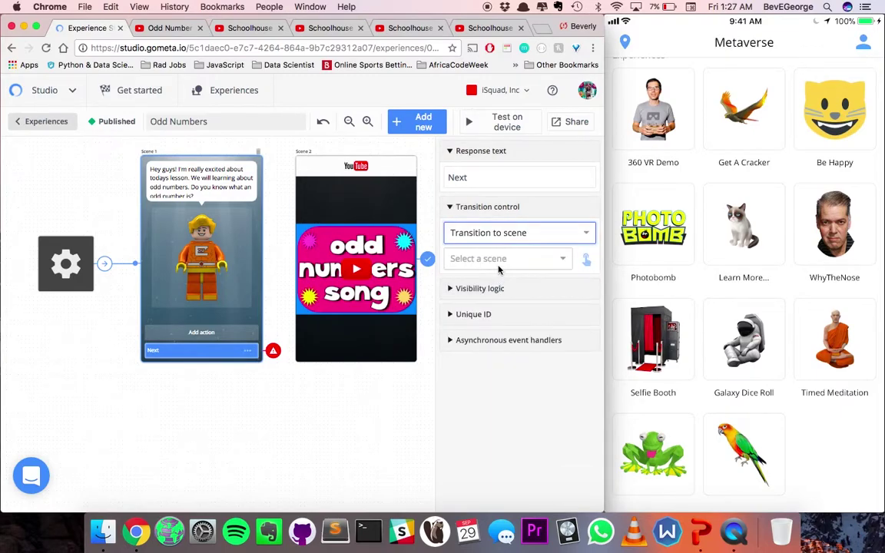
left_click(498, 262)
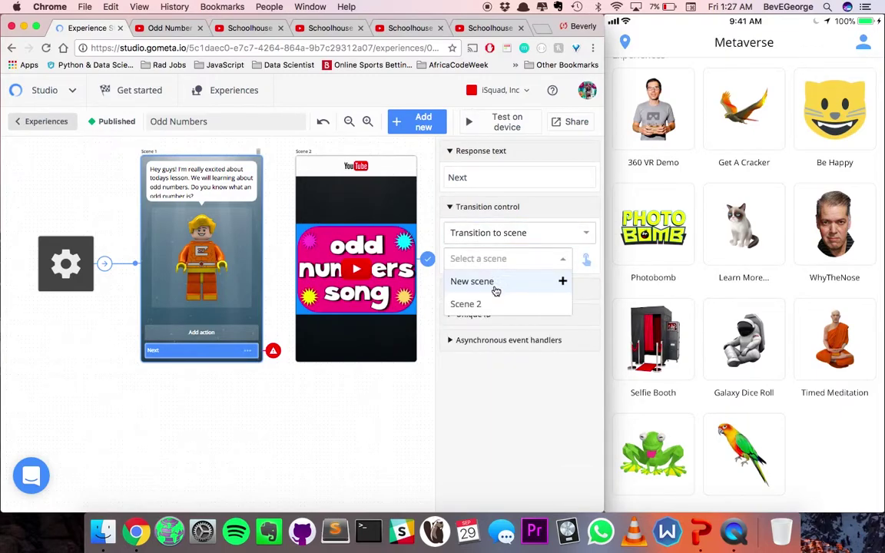
left_click(485, 305)
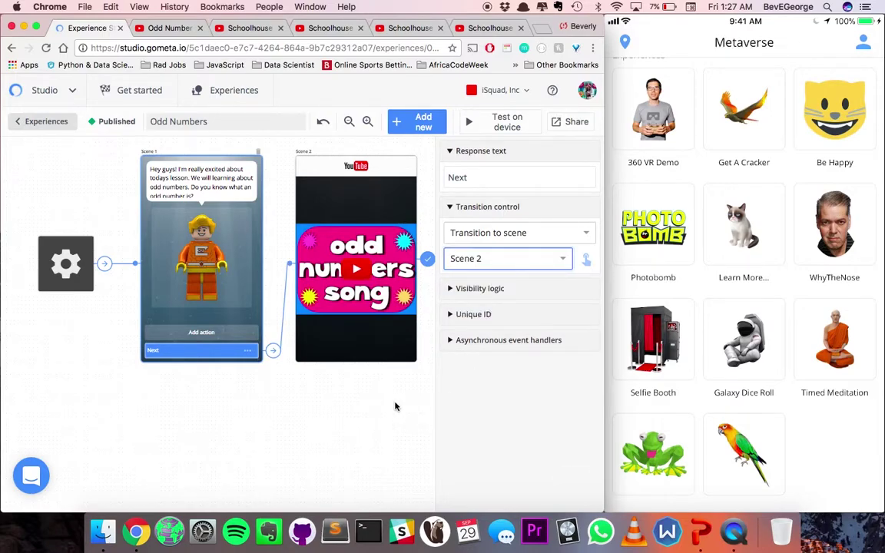
Play part of the Odd Number Song on its YouTube page with the volume raised, and pause it.
scroll(395, 405, "right", 5)
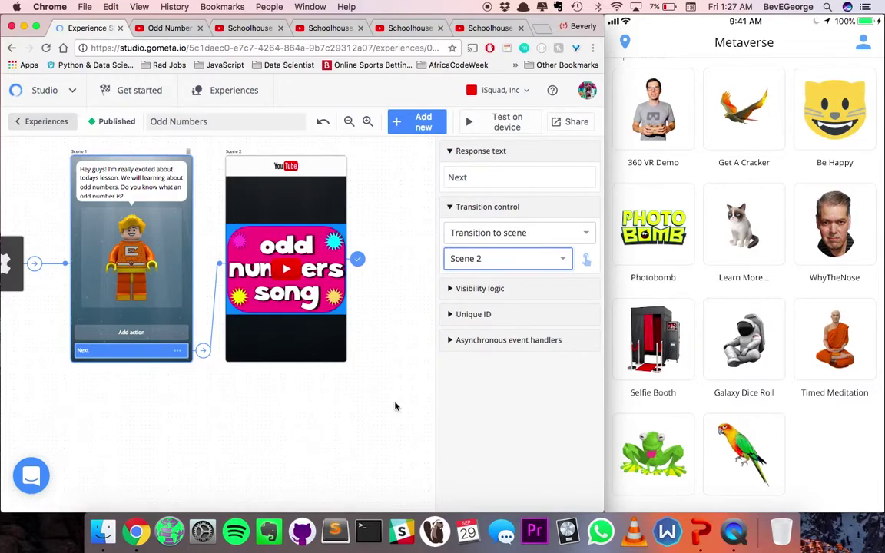
left_click(165, 27)
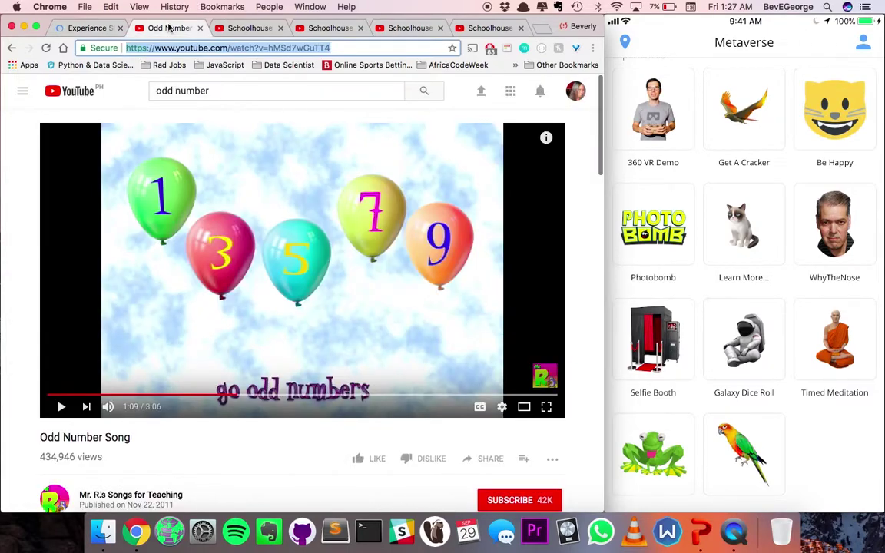
left_click(62, 407)
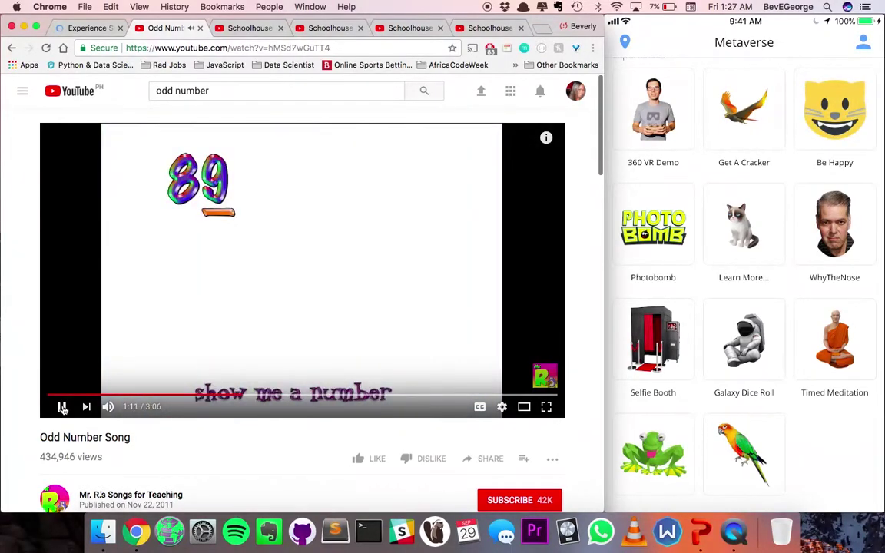
key("XF86AudioRaiseVolume")
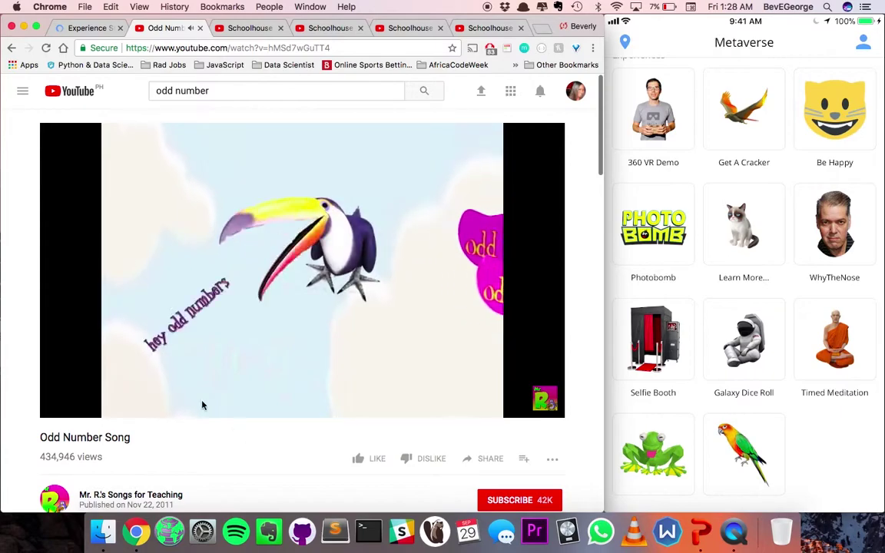
mouse_move(194, 383)
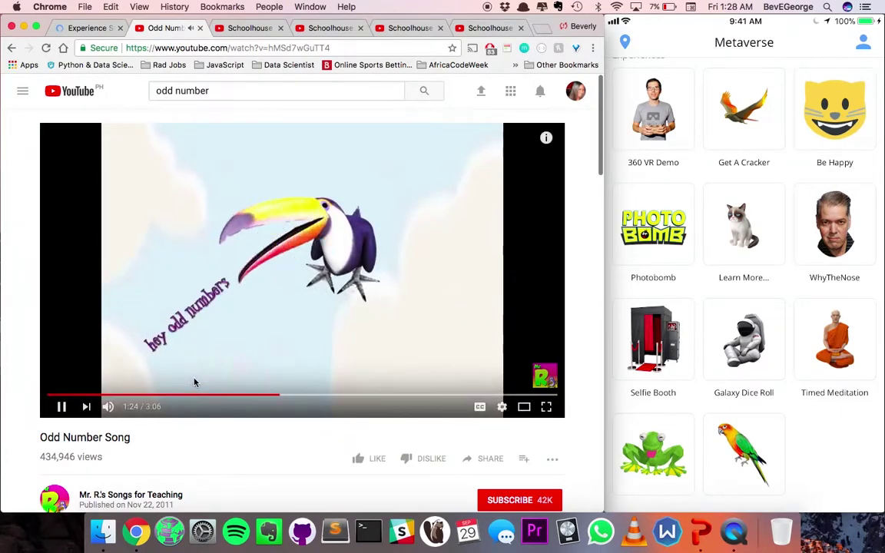
left_click(64, 408)
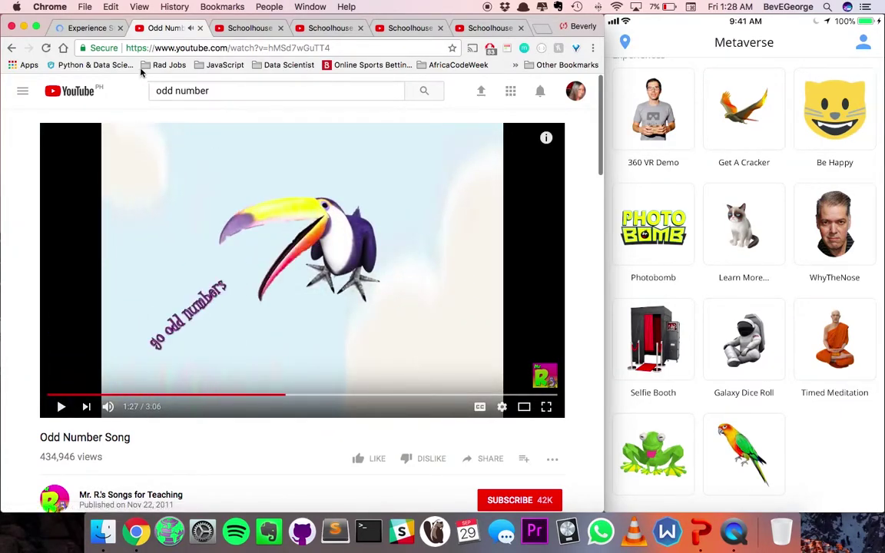
Return to the Metaverse Studio experience and add a character scene as the third scene.
left_click(94, 29)
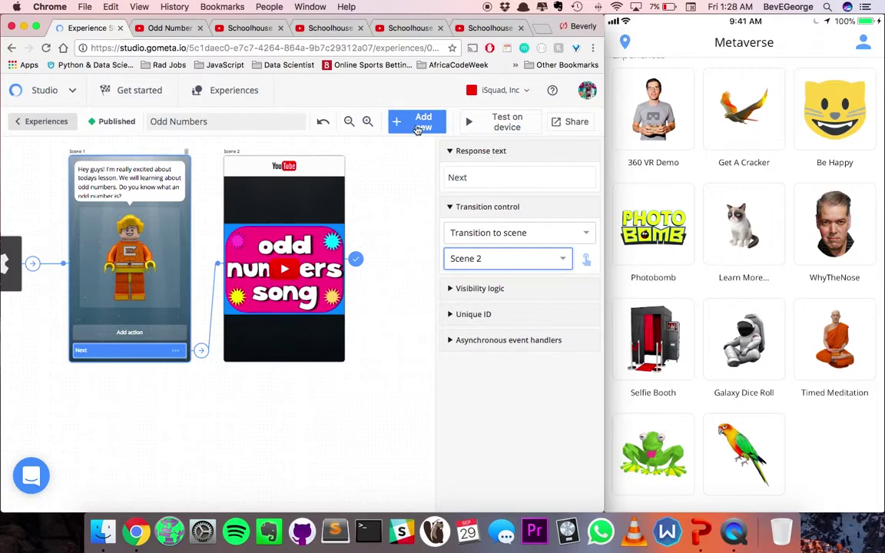
scroll(398, 395, "right", 3)
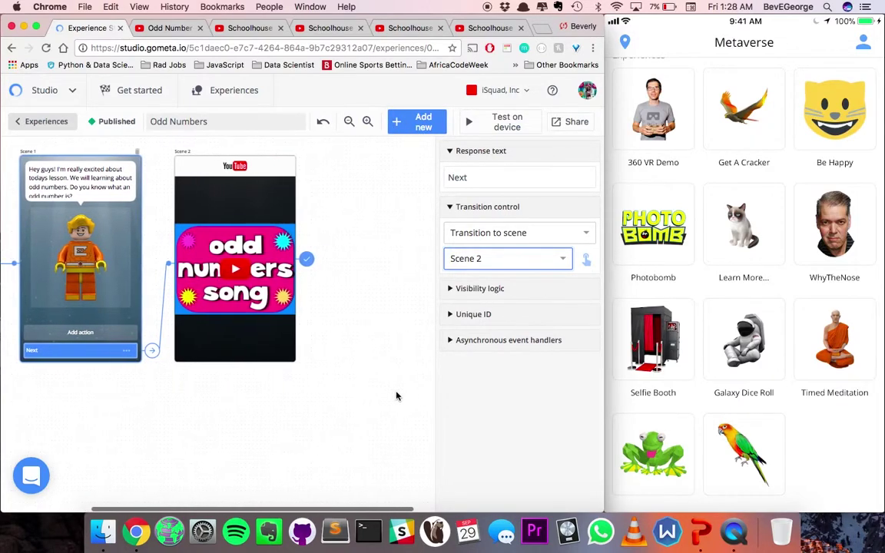
left_click(416, 123)
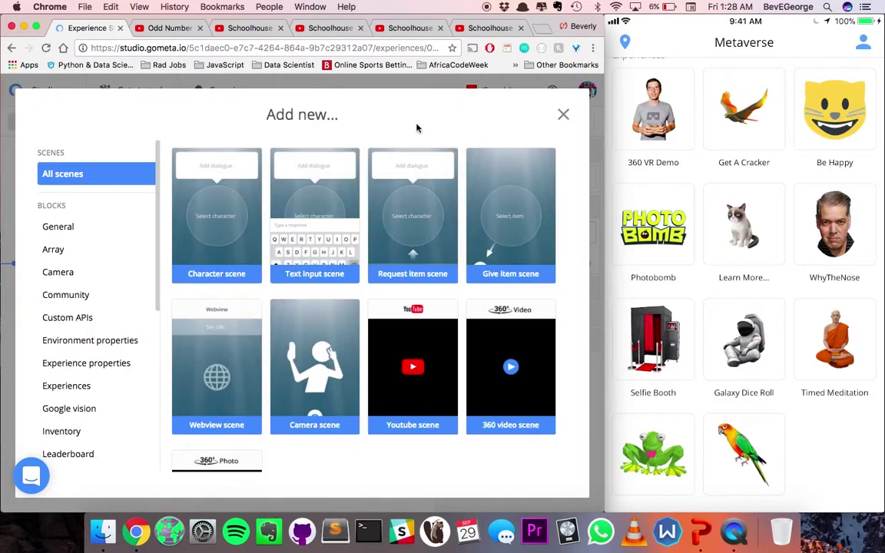
left_click(206, 191)
Write Scene 3's dialogue as "Hey! Odd Numbers. Can you pick the odd number".
left_click(384, 172)
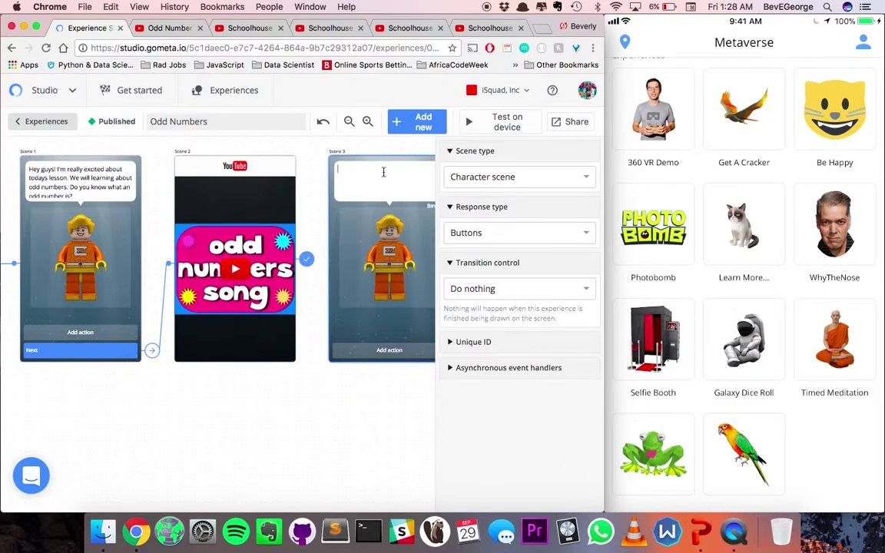
type("Hey! Odd Numbers. Can you recog")
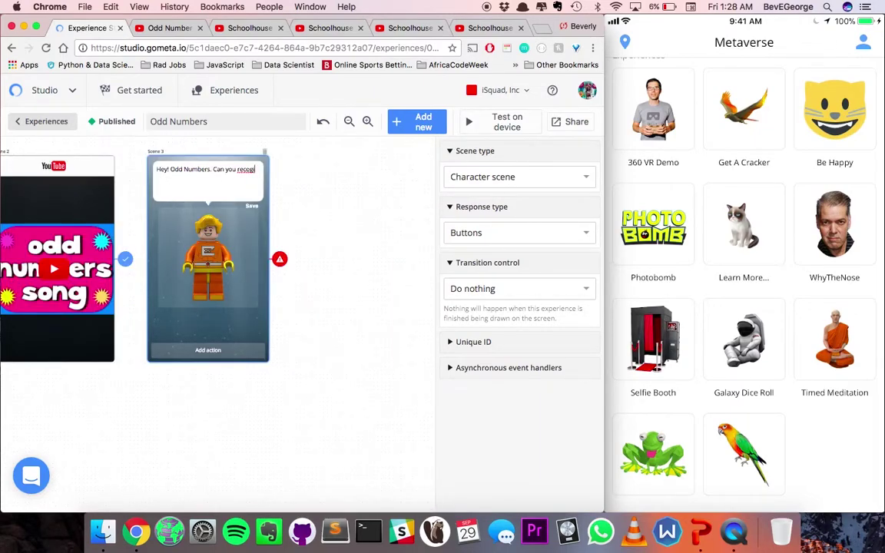
type("n")
type("ize")
key("BackSpace")
key("BackSpace")
key("BackSpace")
key("BackSpace")
key("BackSpace")
type("dd numbe")
Add three answer actions to Scene 3 with the response texts 4, 3 and 2 in order from the uppermost.
left_click(201, 350)
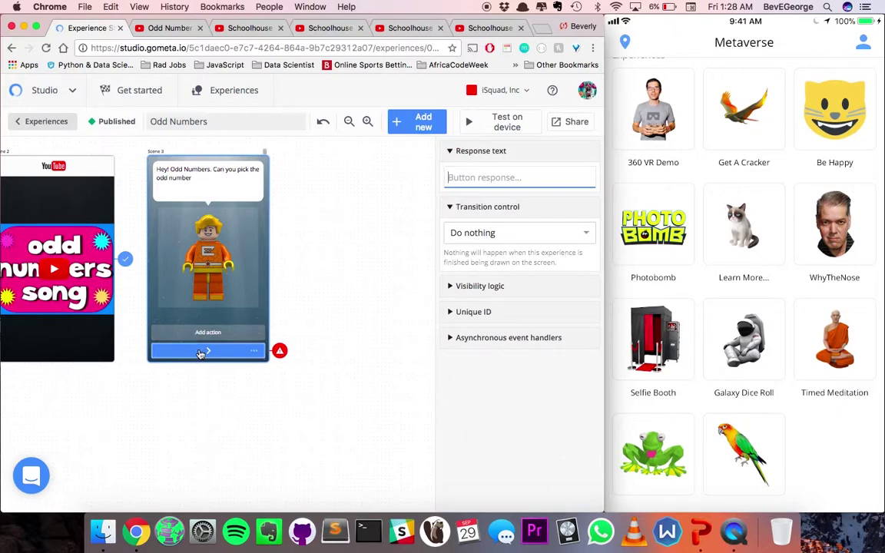
left_click(207, 332)
left_click(213, 315)
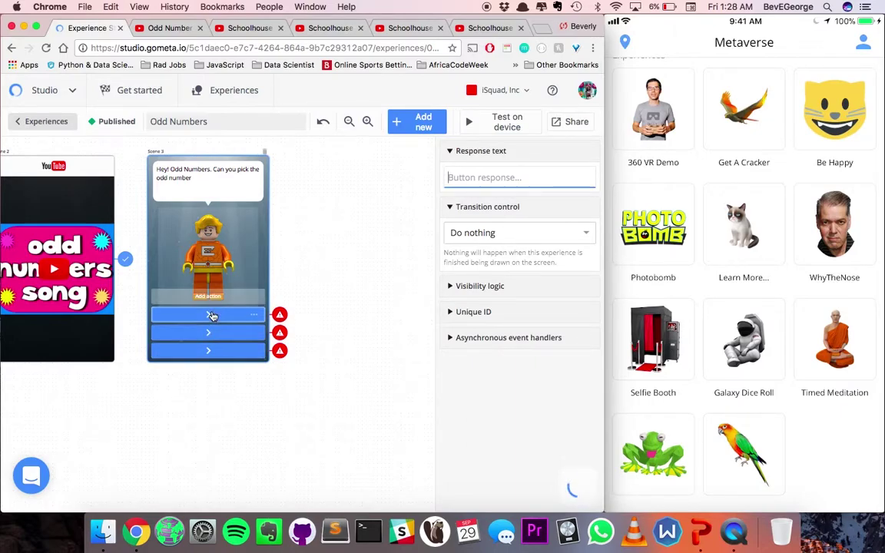
type("4")
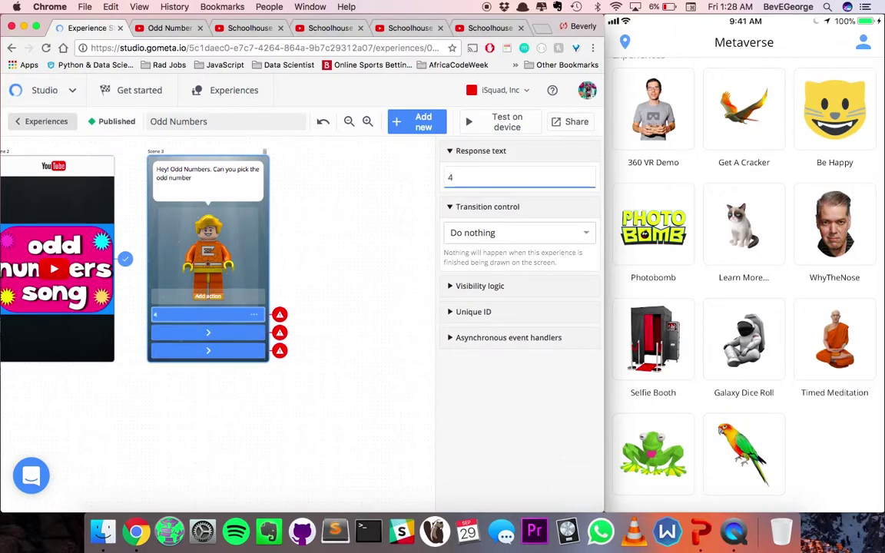
left_click(207, 332)
type("3")
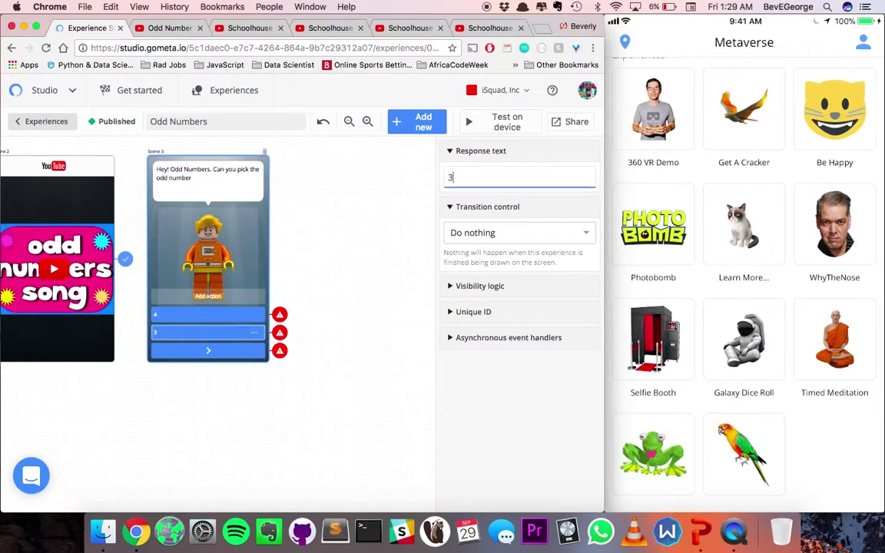
left_click(214, 353)
type("2")
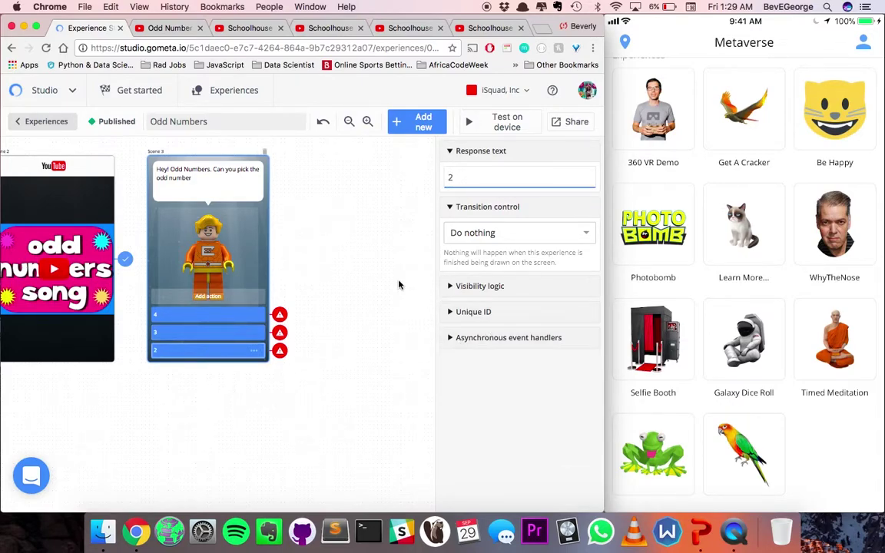
Add two more character scenes to the experience as Scene 4 and Scene 5.
left_click(401, 122)
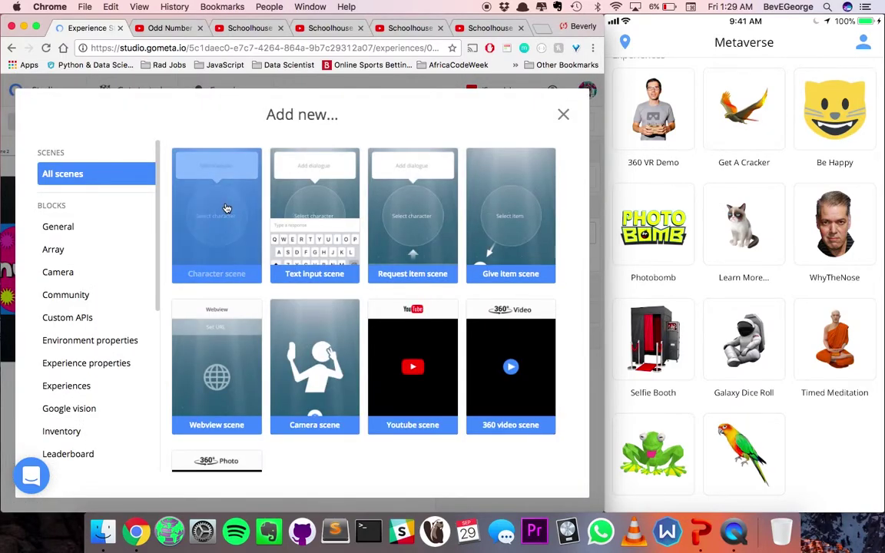
left_click(227, 209)
left_click(419, 122)
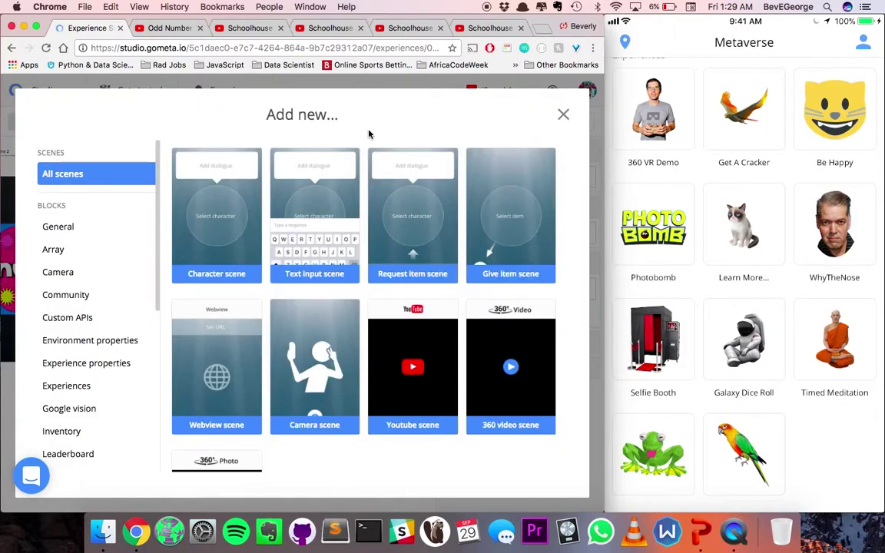
left_click(216, 215)
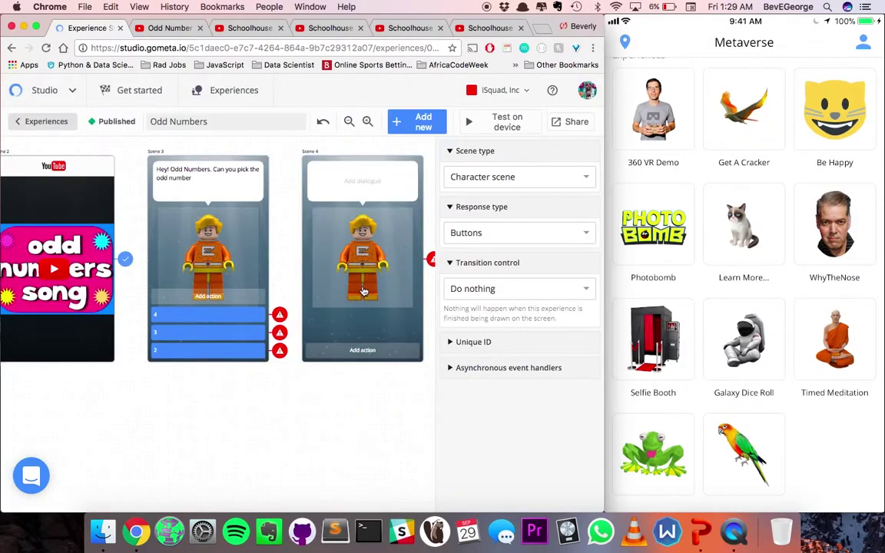
Place Scene 5 directly below Scene 4 on the canvas, roughly aligned with it, and raise the system volume.
left_click_drag(412, 284, 256, 497)
key("XF86AudioRaiseVolume")
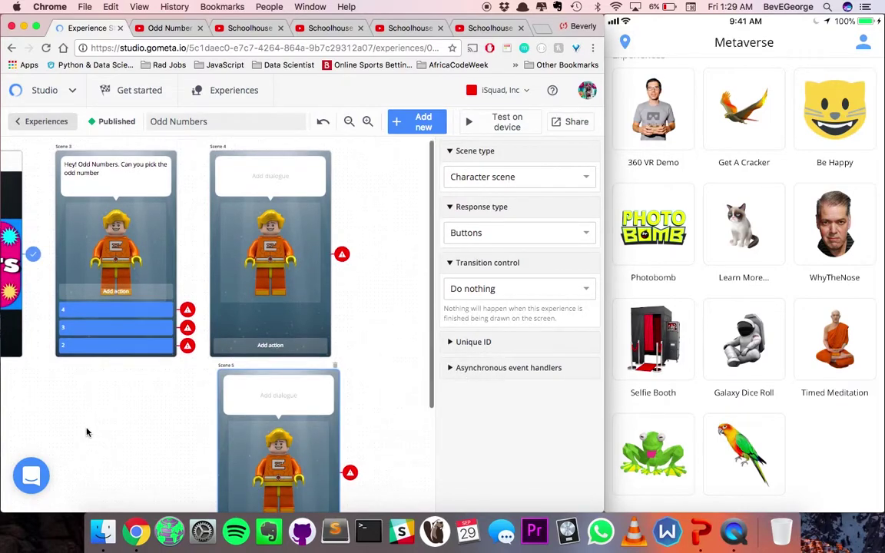
scroll(87, 433, "down", 3)
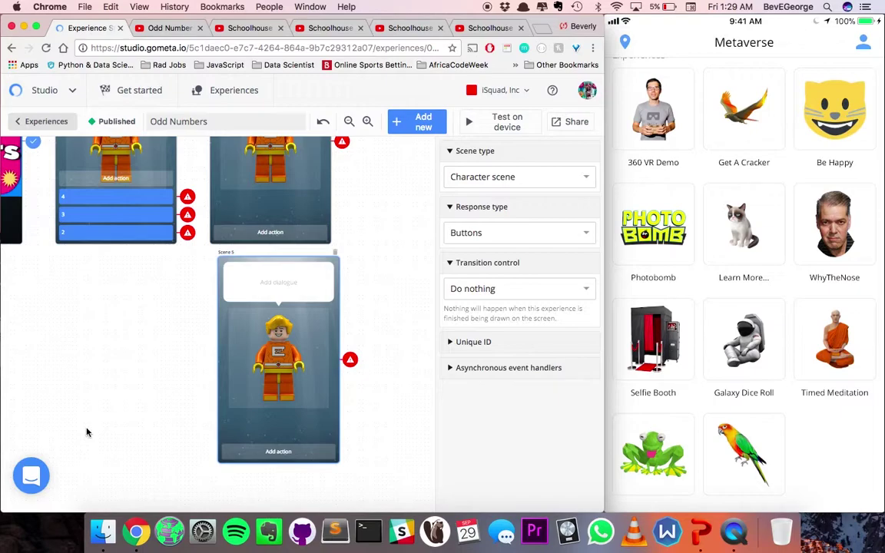
key("XF86AudioRaiseVolume")
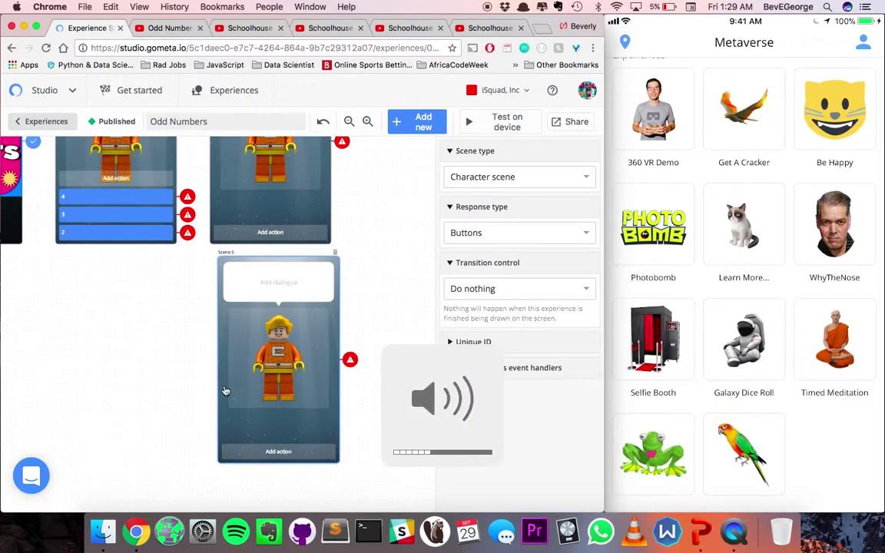
left_click_drag(272, 382, 267, 381)
scroll(382, 343, "up", 3)
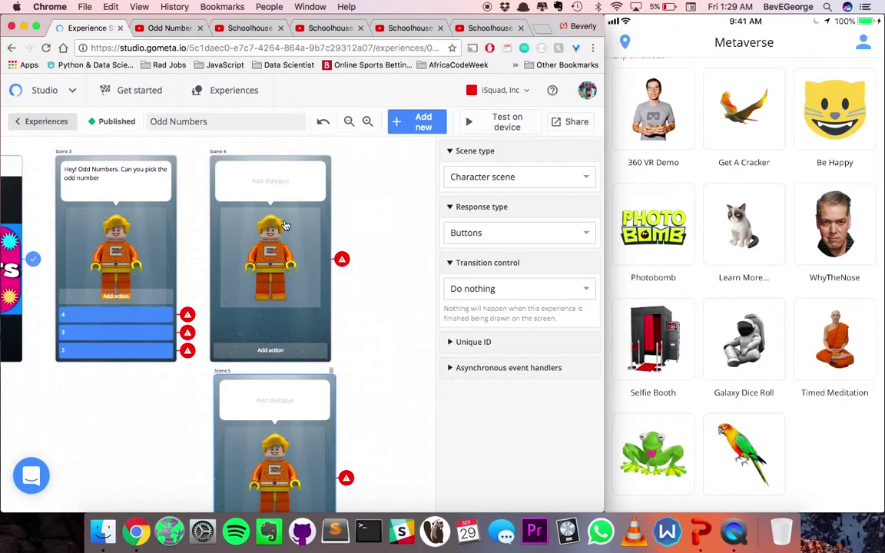
Write Scene 4's dialogue as "Yay! That is an odd number!".
left_click(270, 172)
type("Yay! Tha")
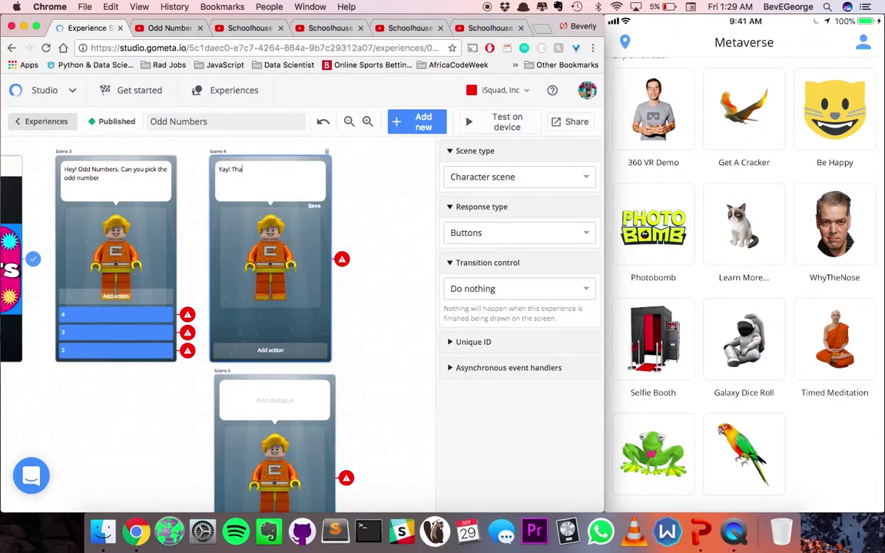
type("t is an odd number!")
Set Scene 3's answer 3 to transition to Scene 4.
left_click(185, 334)
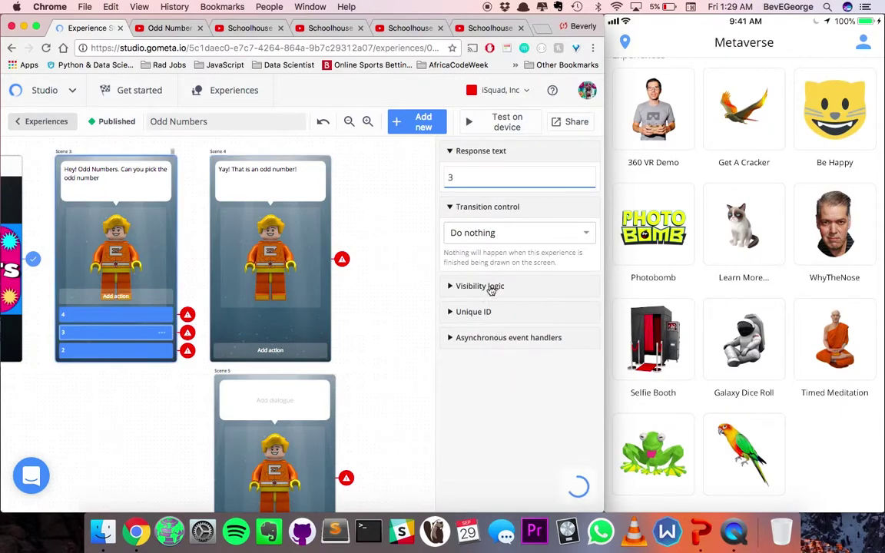
left_click(489, 235)
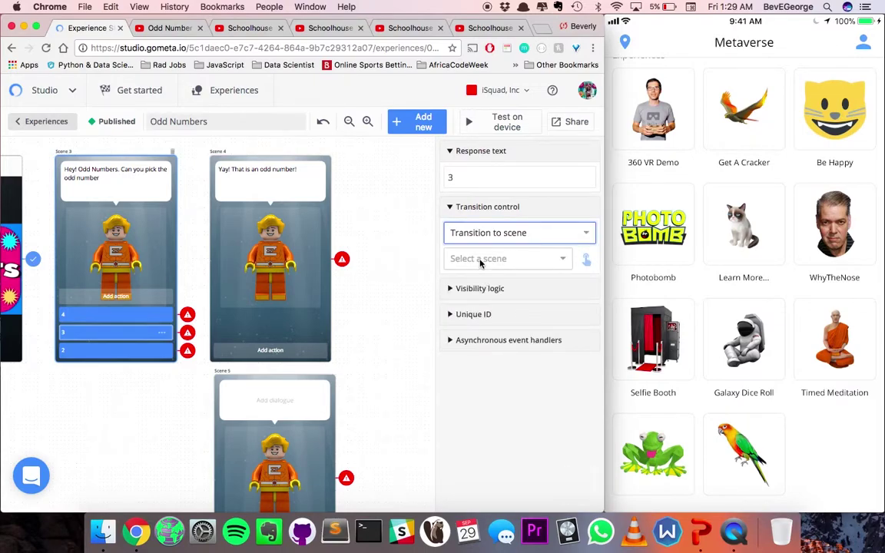
left_click(483, 261)
left_click(475, 350)
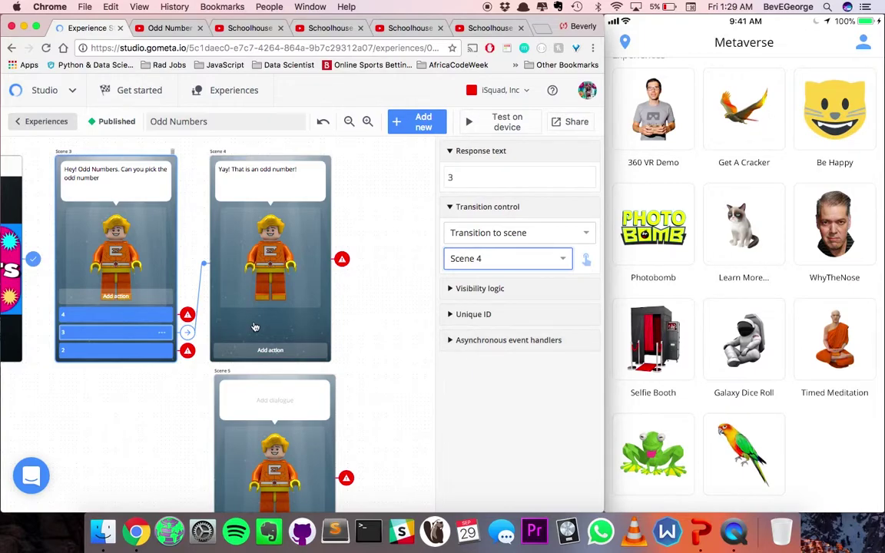
Write Scene 5's dialogue as "Close... Try again!".
scroll(301, 328, "down", 3)
left_click(293, 330)
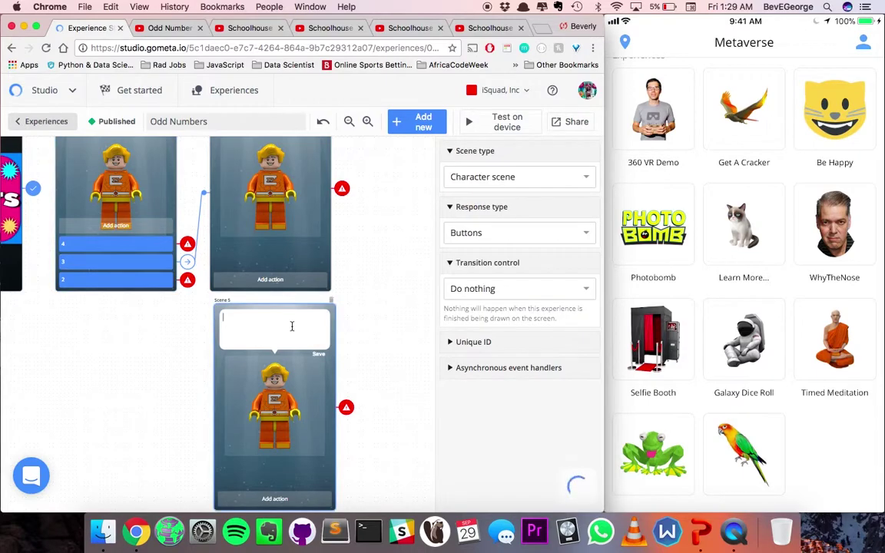
type("Close")
Set Scene 3's answer 4 to transition to Scene 5.
scroll(259, 324, "up", 2)
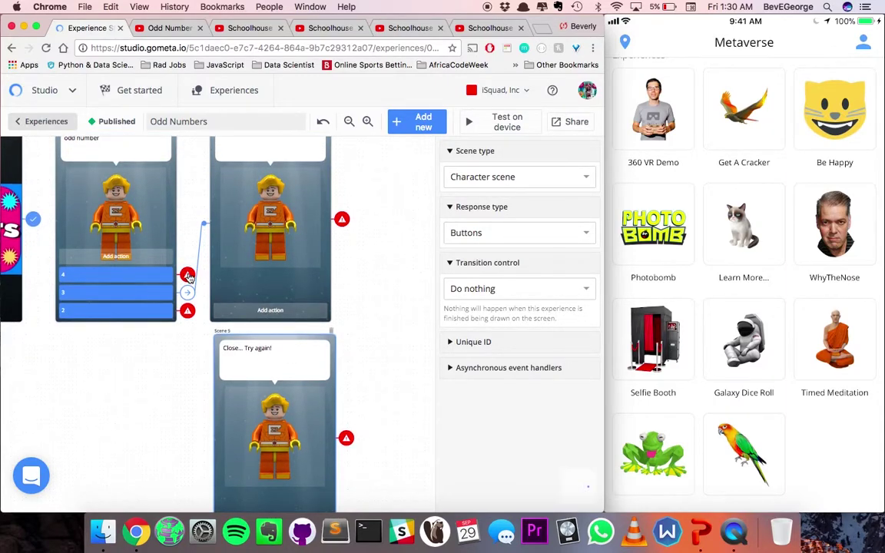
left_click(163, 275)
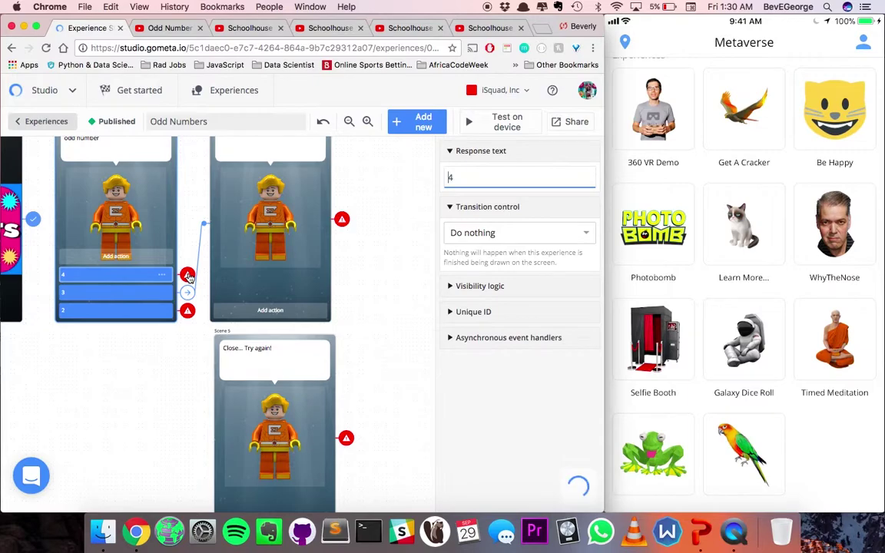
left_click(486, 233)
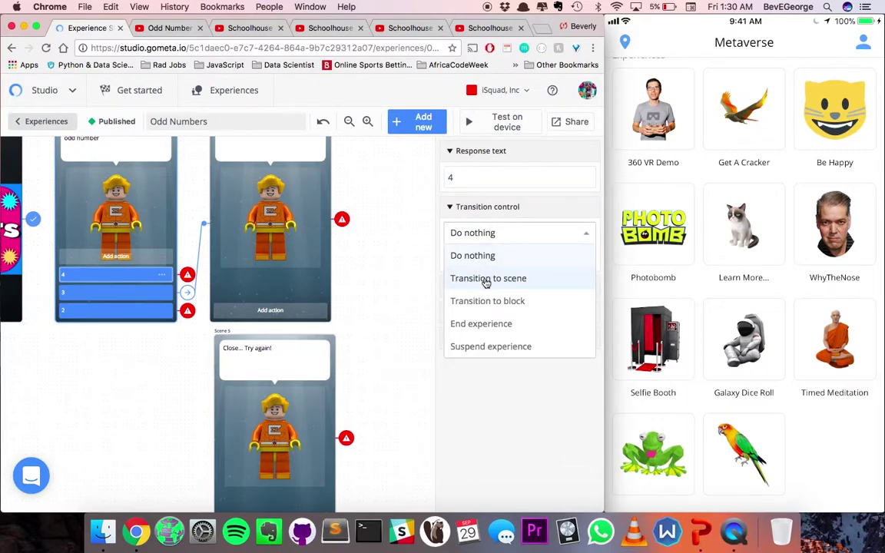
left_click(486, 282)
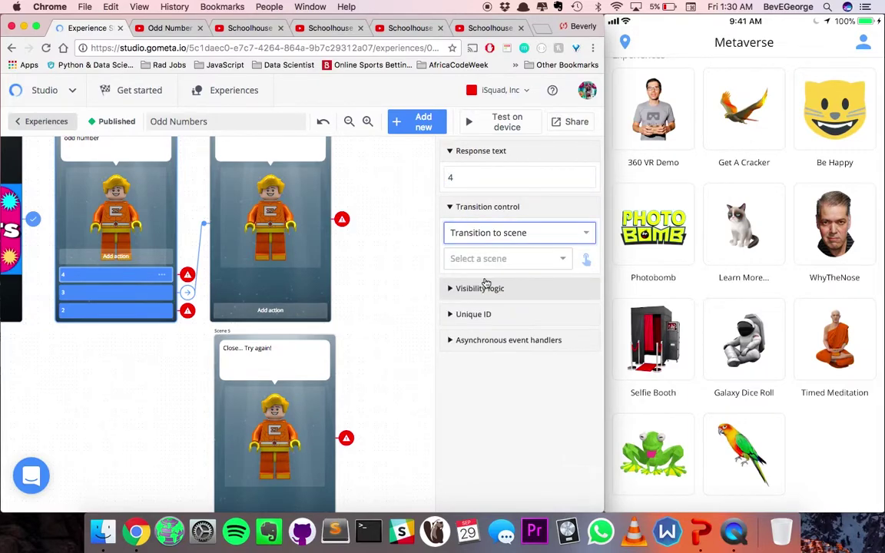
left_click(506, 260)
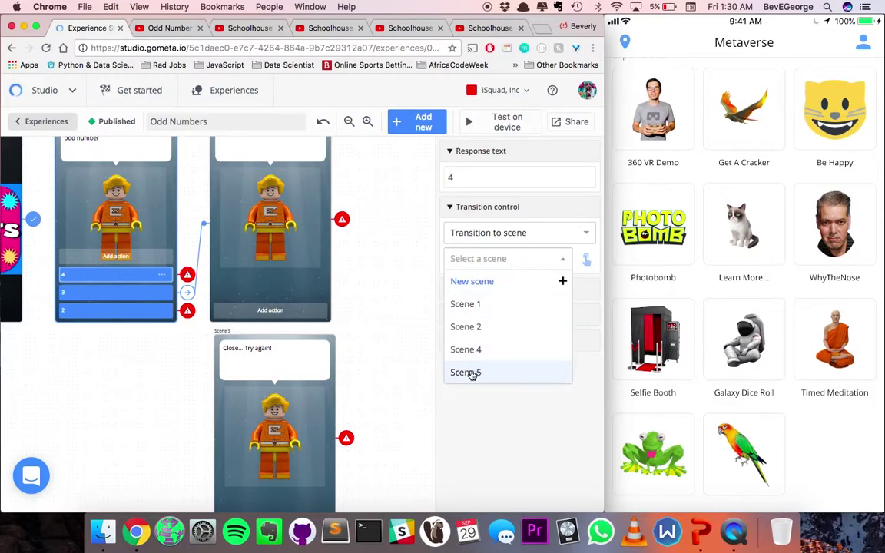
left_click(474, 372)
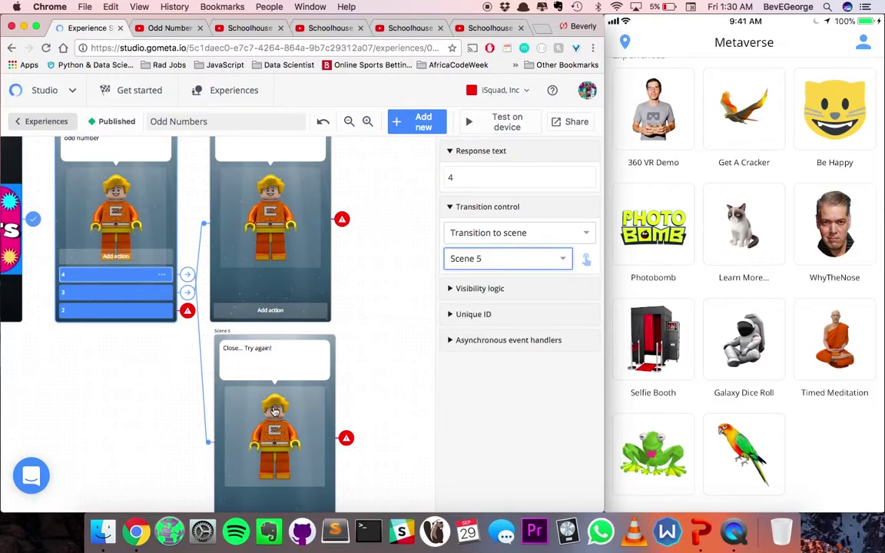
Set Scene 5's own transition control to return to Scene 3.
scroll(292, 384, "down", 3)
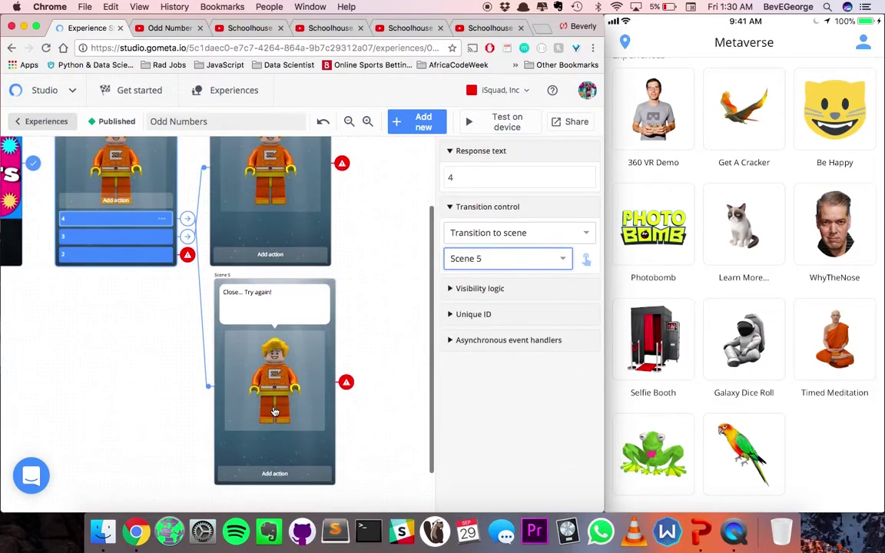
left_click(348, 369)
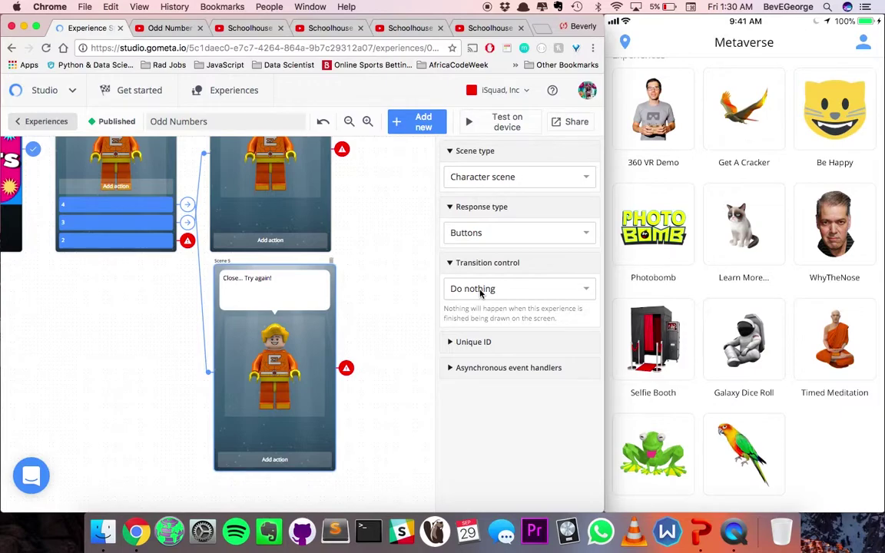
left_click(481, 290)
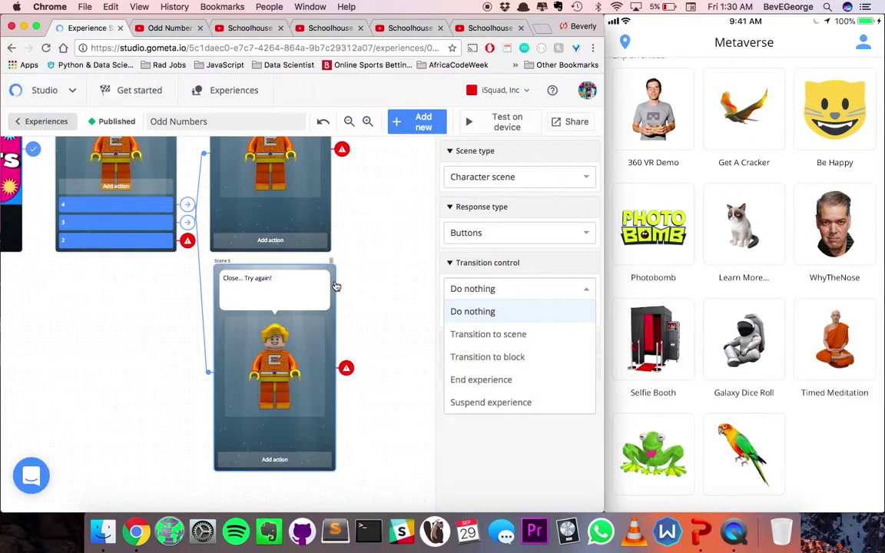
scroll(336, 286, "up", 3)
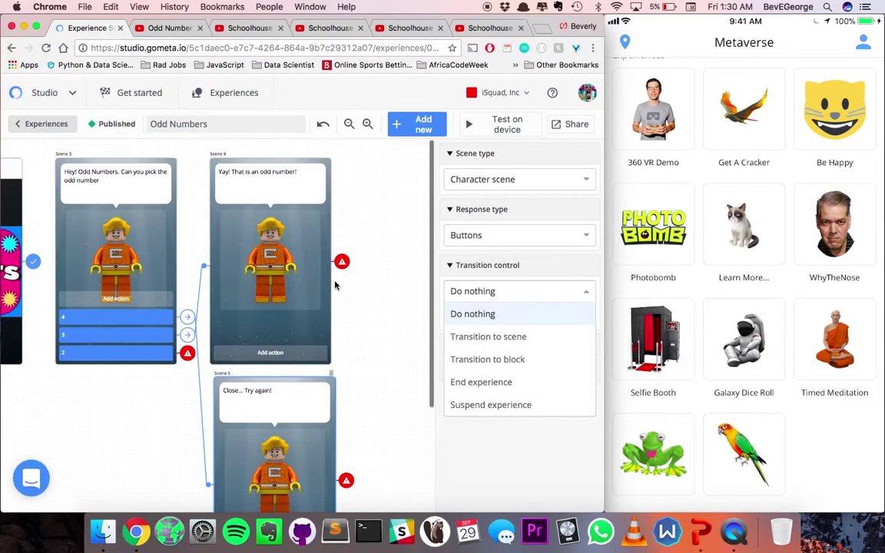
scroll(336, 287, "down", 2)
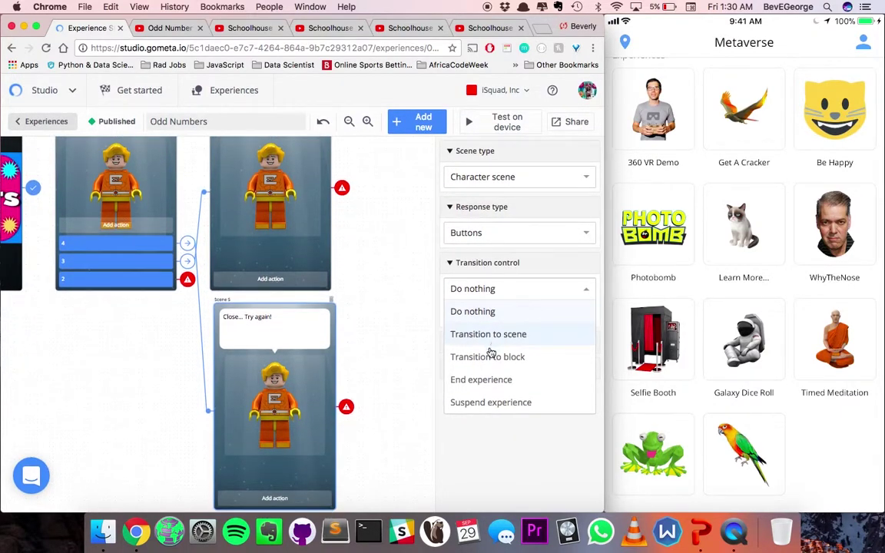
left_click(479, 334)
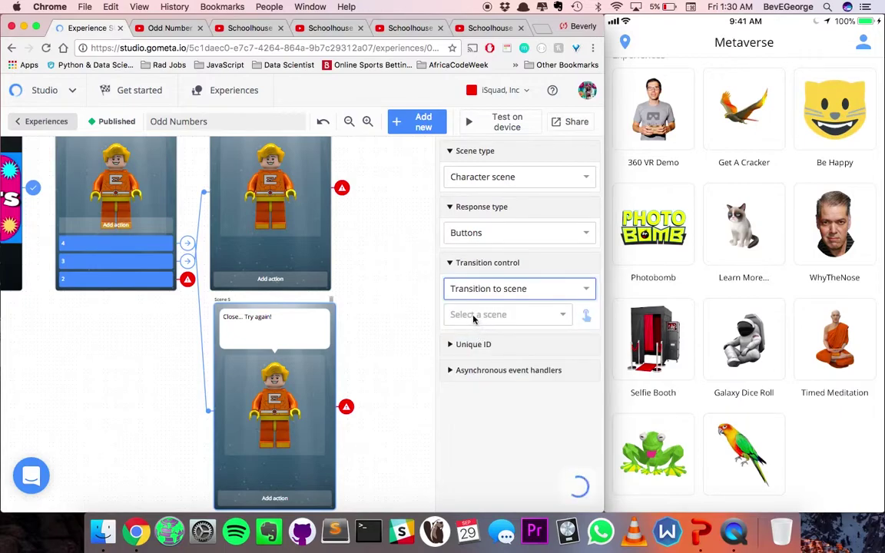
left_click(474, 315)
left_click(472, 406)
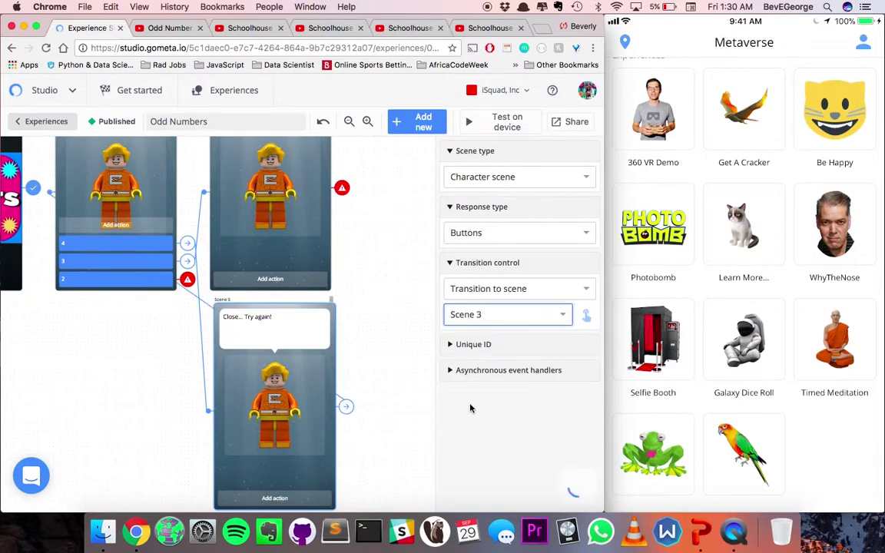
Set Scene 3's answer 2 to transition to Scene 5.
scroll(387, 366, "up", 3)
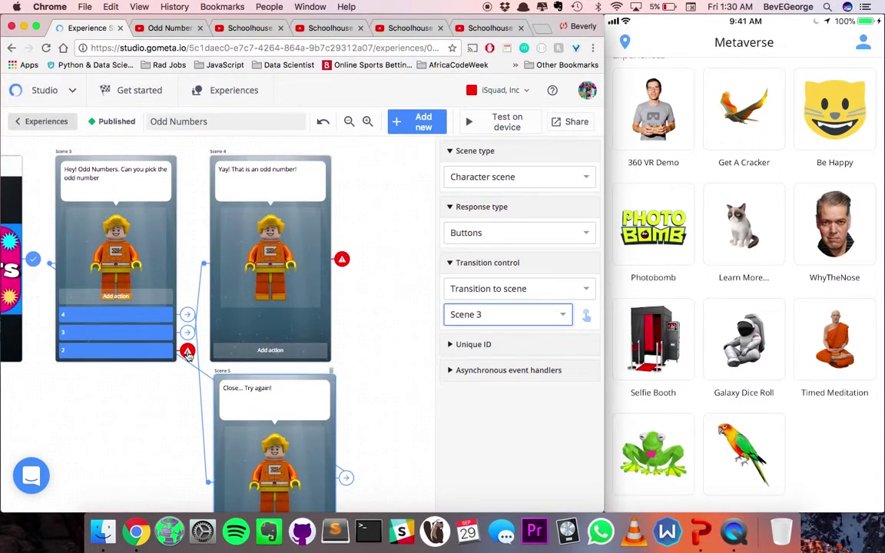
left_click(158, 350)
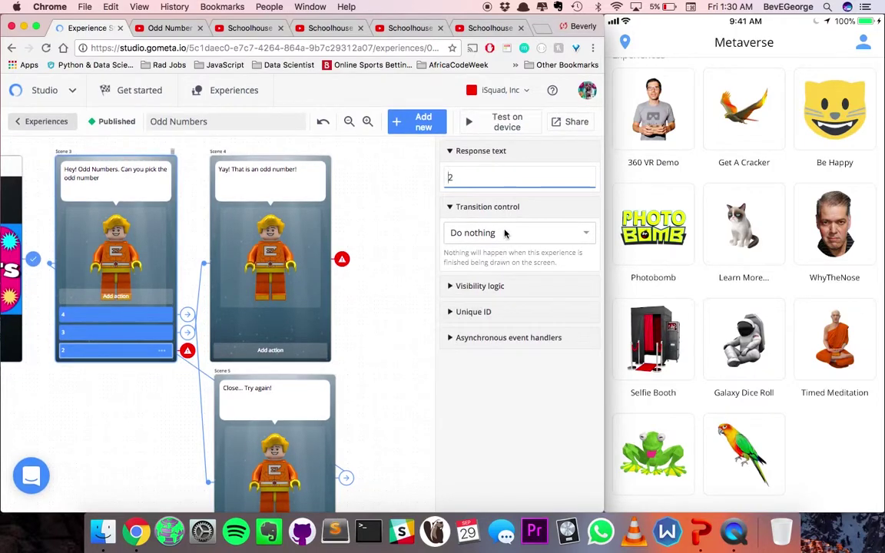
left_click(504, 232)
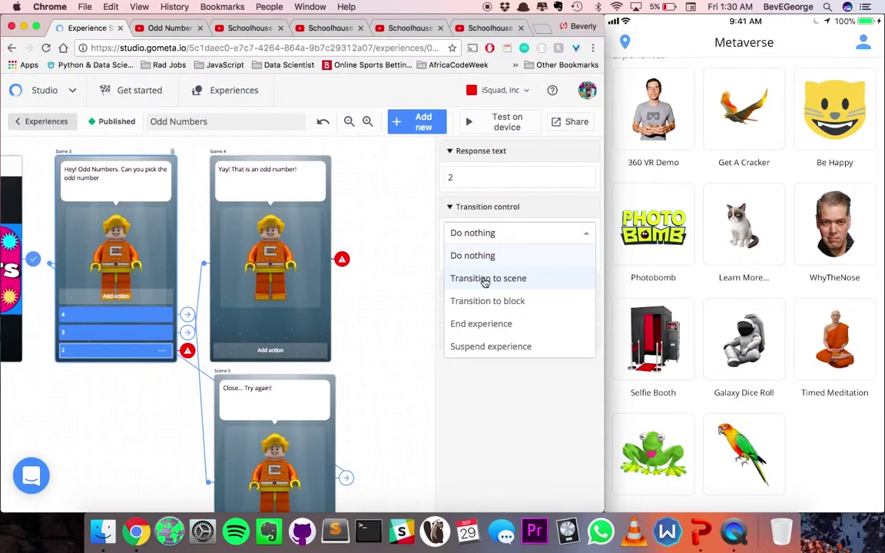
left_click(485, 280)
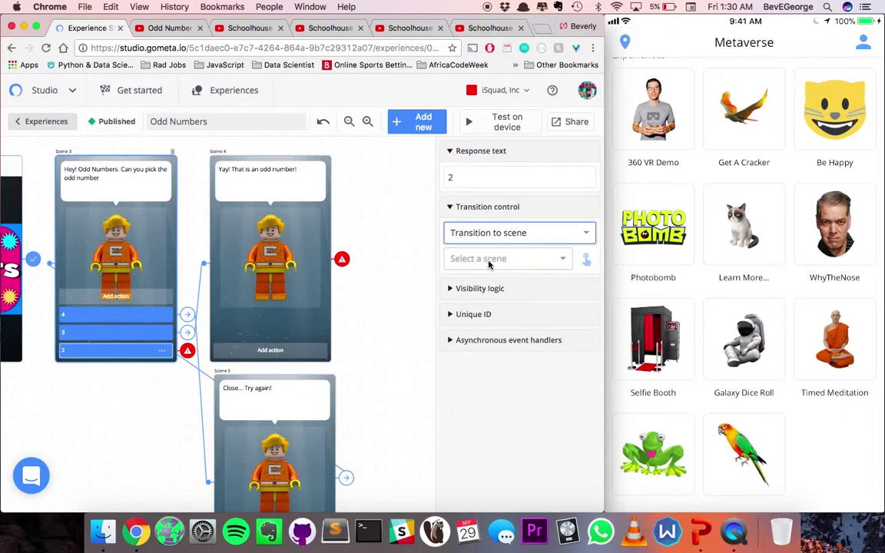
left_click(487, 258)
left_click(470, 350)
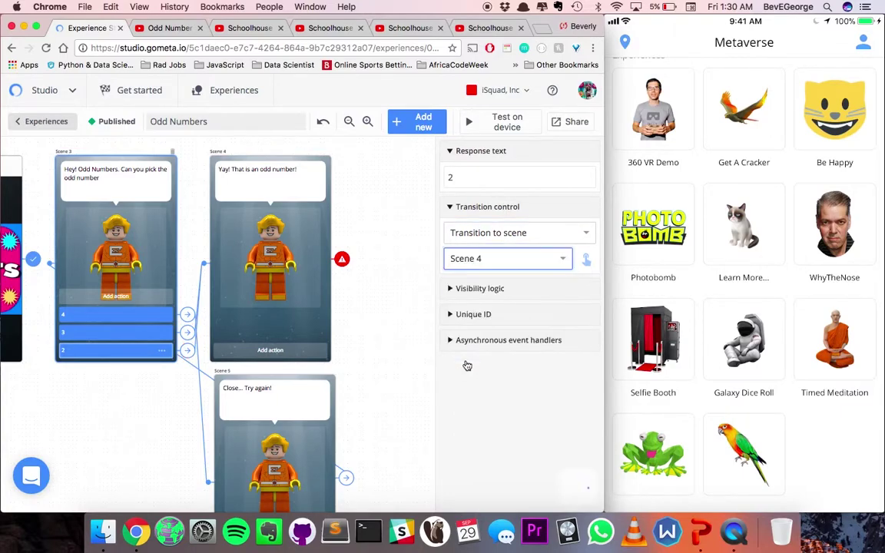
left_click(563, 258)
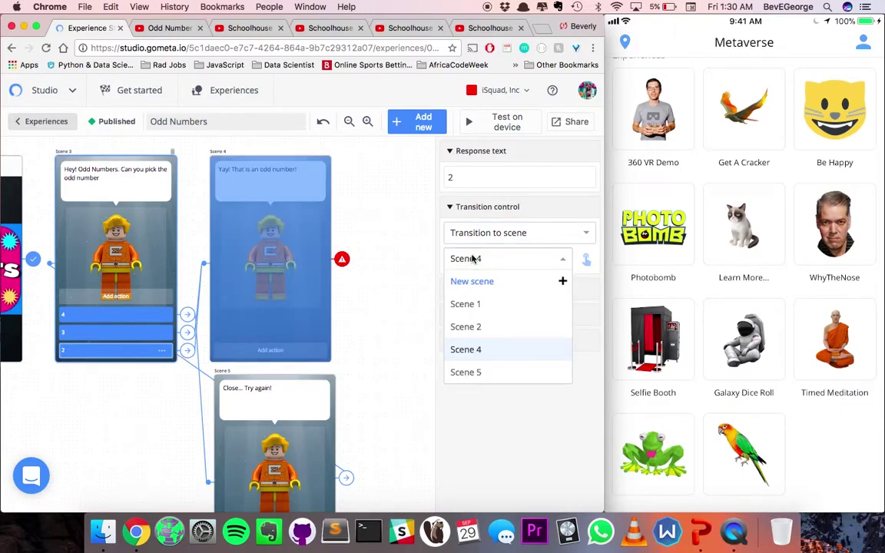
left_click(466, 373)
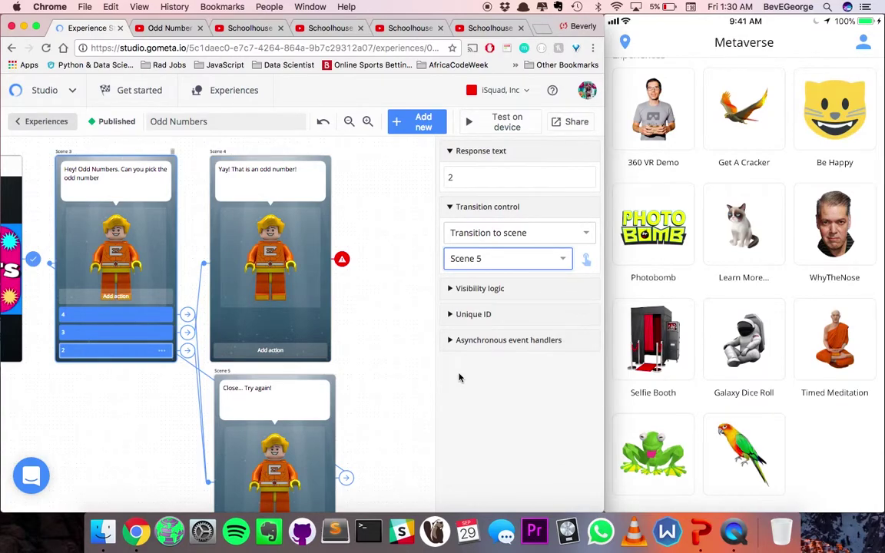
scroll(114, 438, "left", 5)
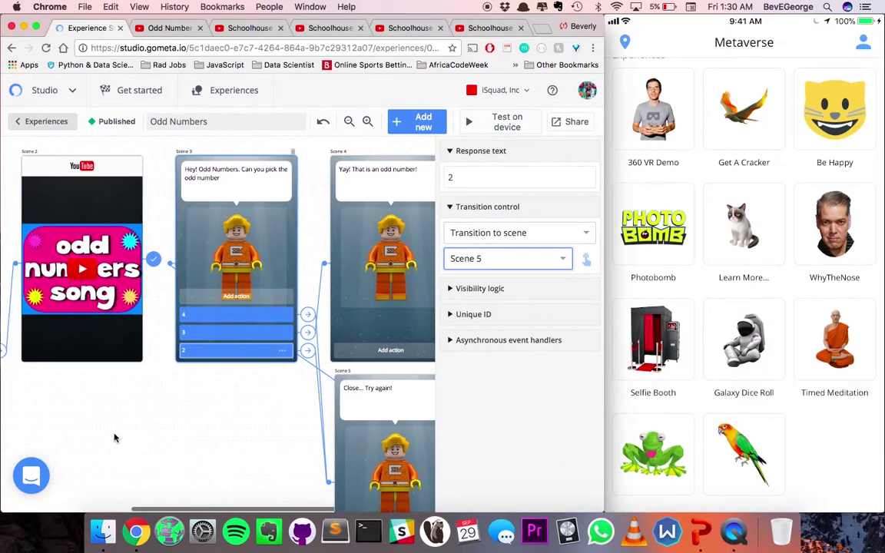
scroll(114, 438, "left", 4)
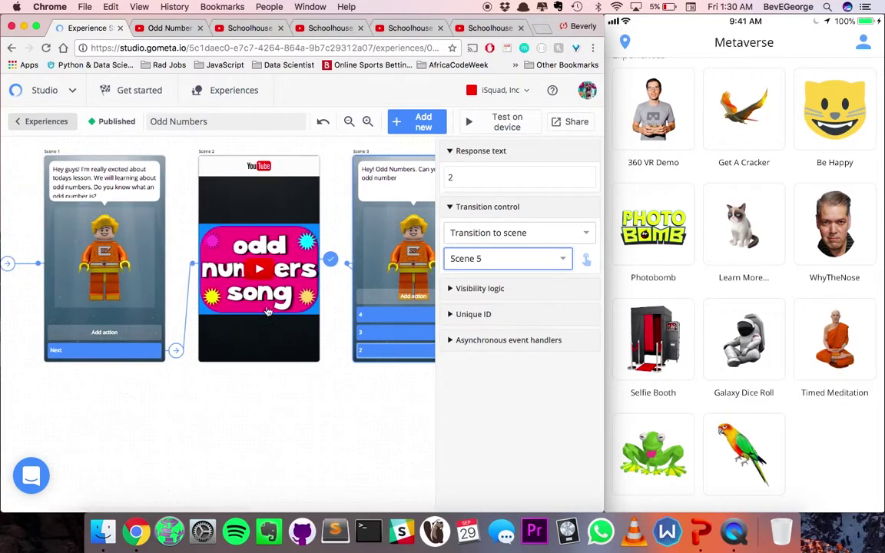
scroll(277, 315, "right", 6)
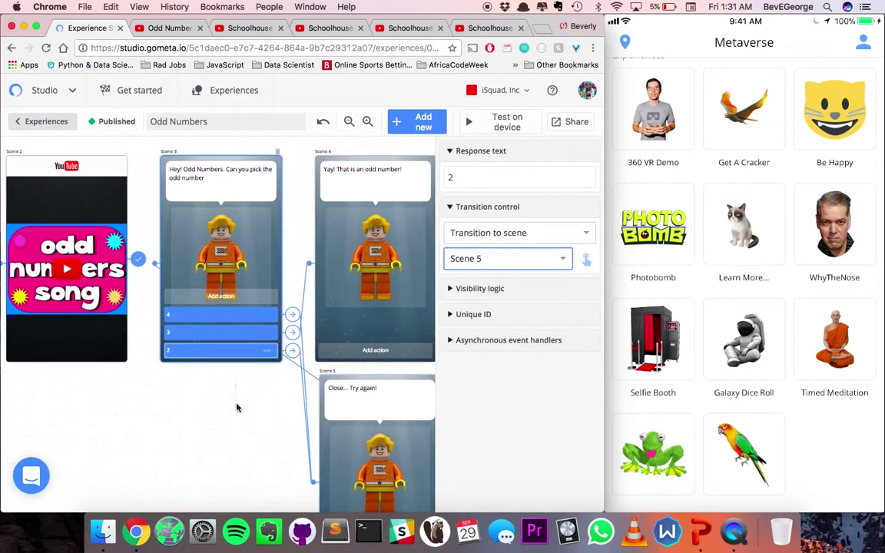
Add an action button to Scene 4 with the response text "Next".
scroll(237, 408, "right", 3)
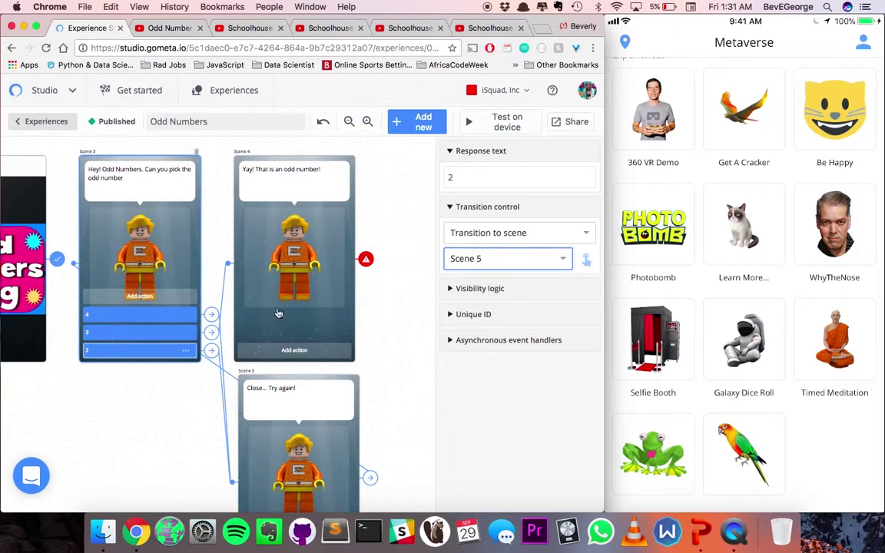
scroll(364, 356, "down", 3)
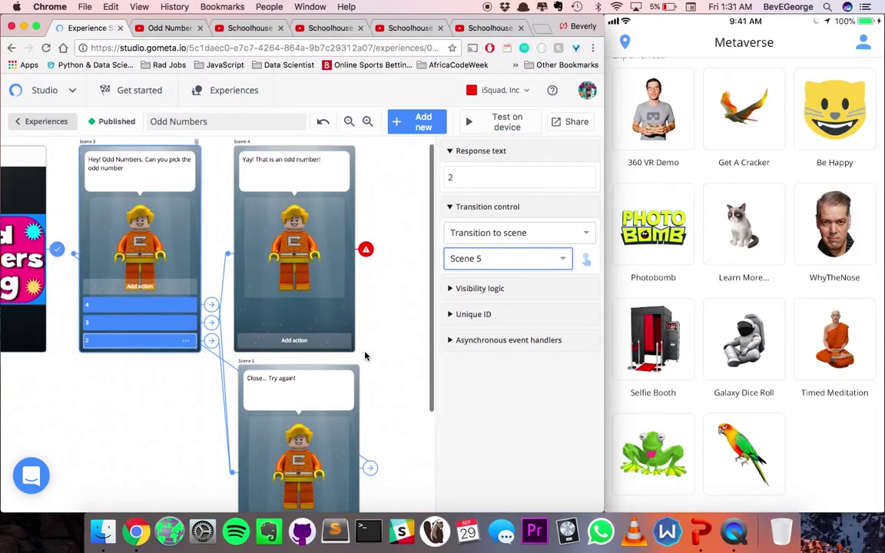
scroll(366, 356, "up", 5)
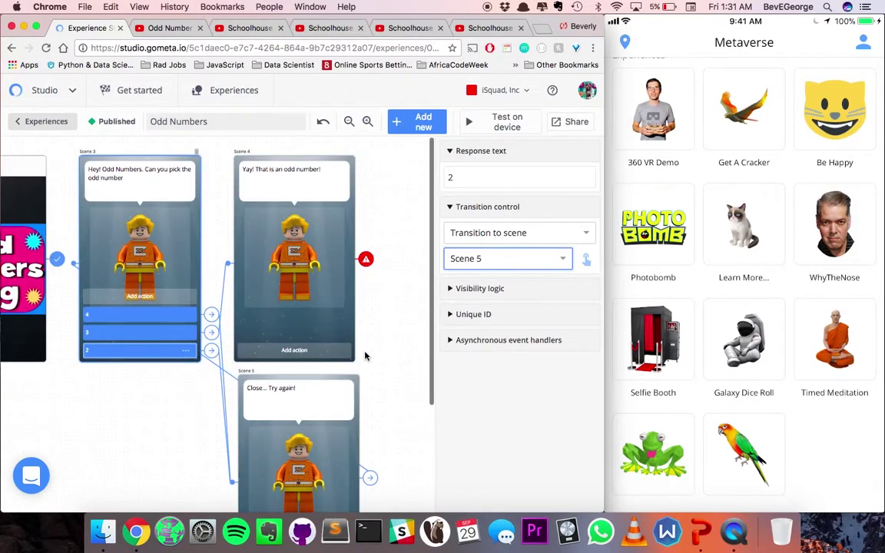
left_click(299, 353)
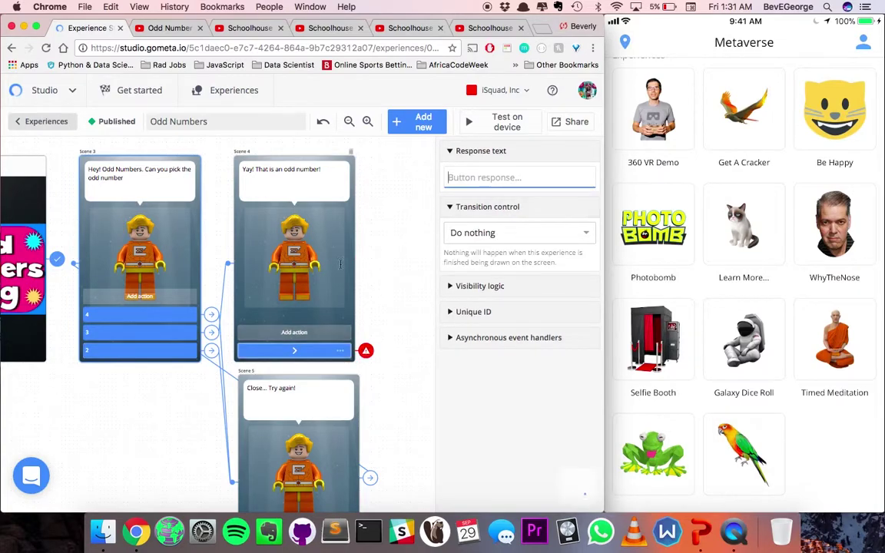
left_click(486, 178)
type("Next")
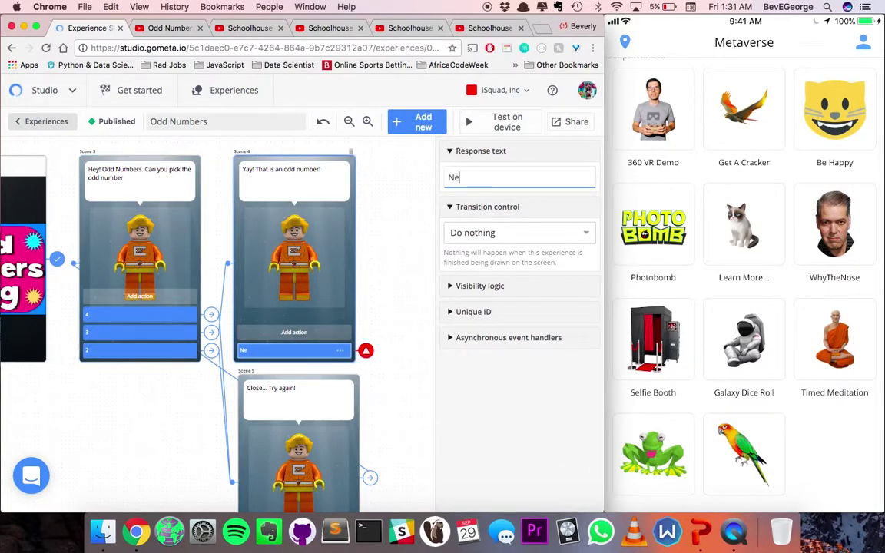
Set the transition control of Scene 4's Next button to "Transition to scene".
left_click(522, 232)
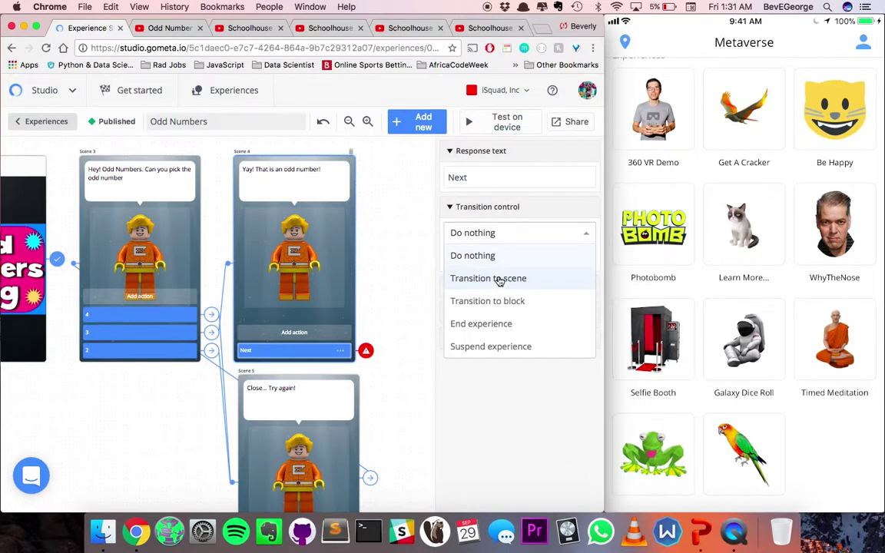
left_click(498, 279)
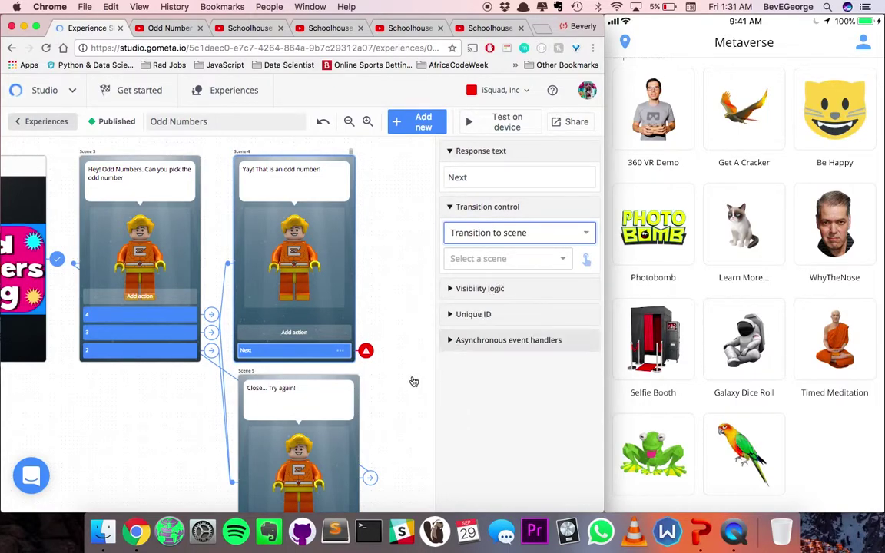
scroll(390, 390, "right", 5)
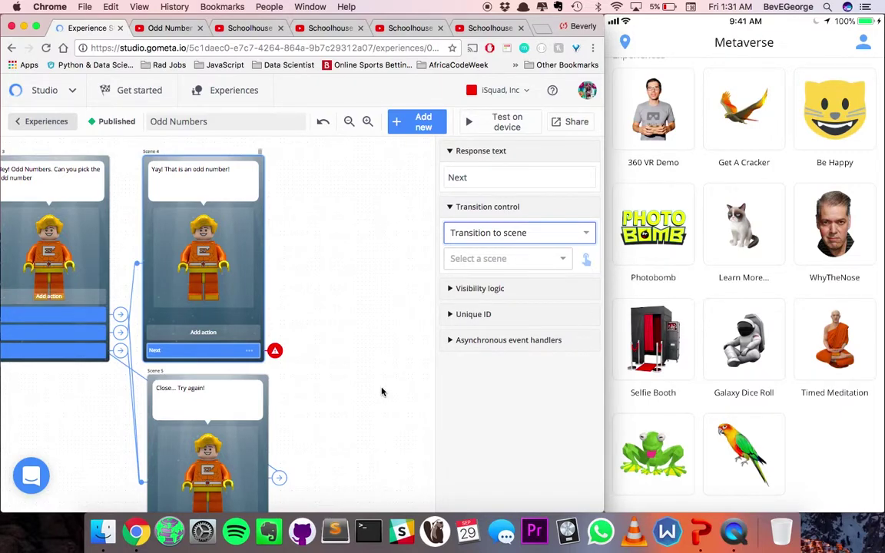
Look through the open Schoolhouse Rock videos on YouTube and return to the Odd Numbers experience in Metaverse Studio.
left_click(251, 30)
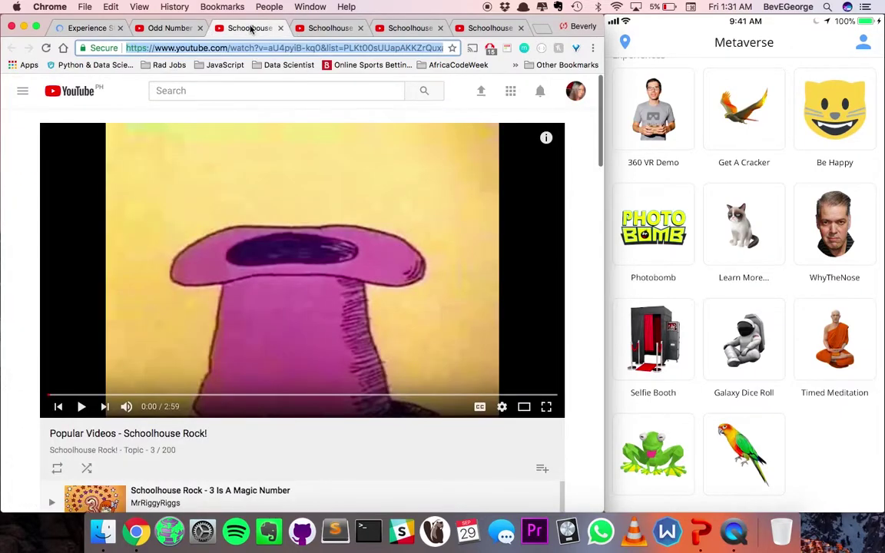
key("ctrl+Tab")
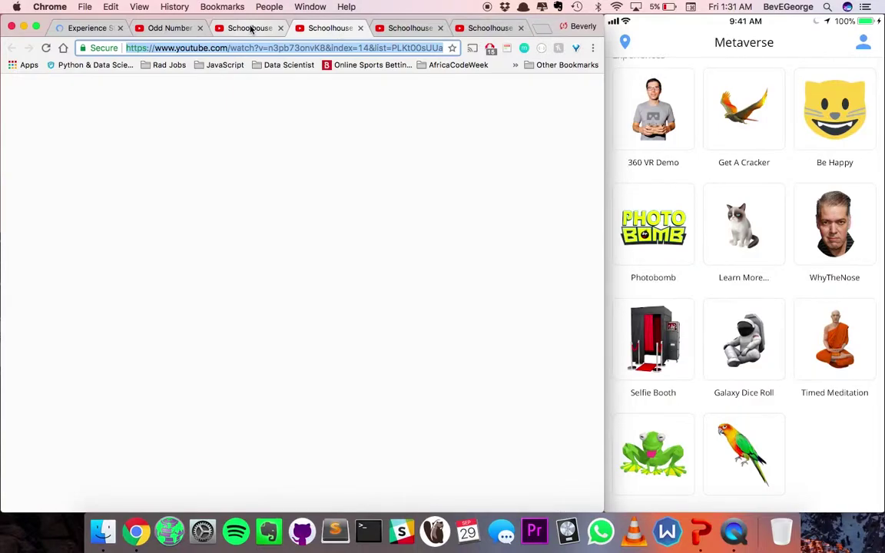
left_click(251, 29)
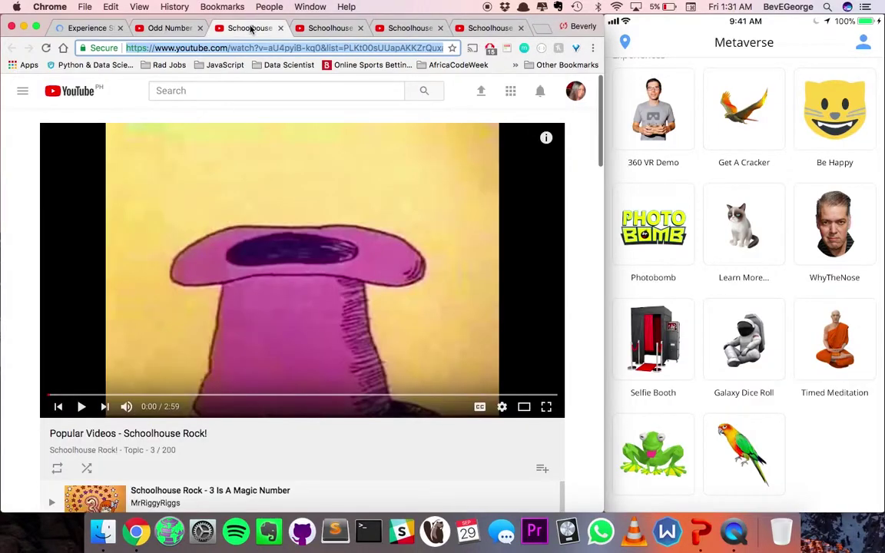
left_click(88, 29)
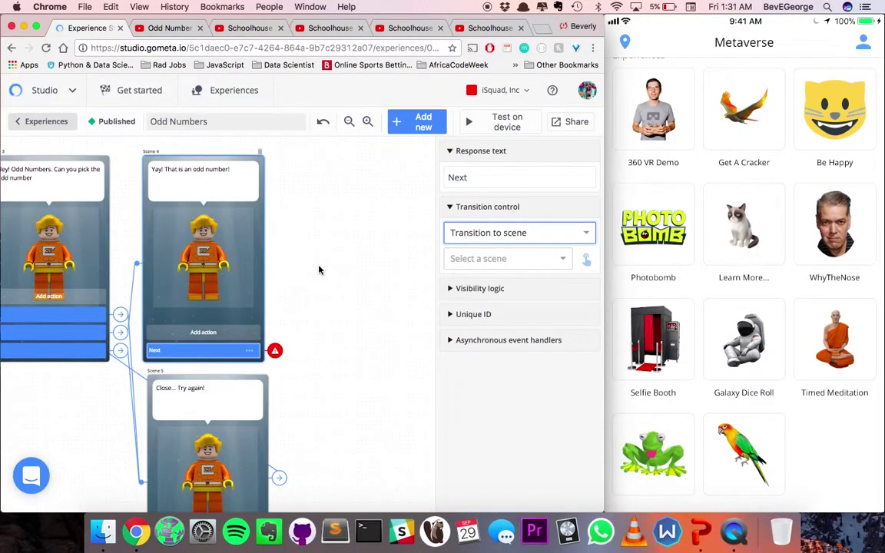